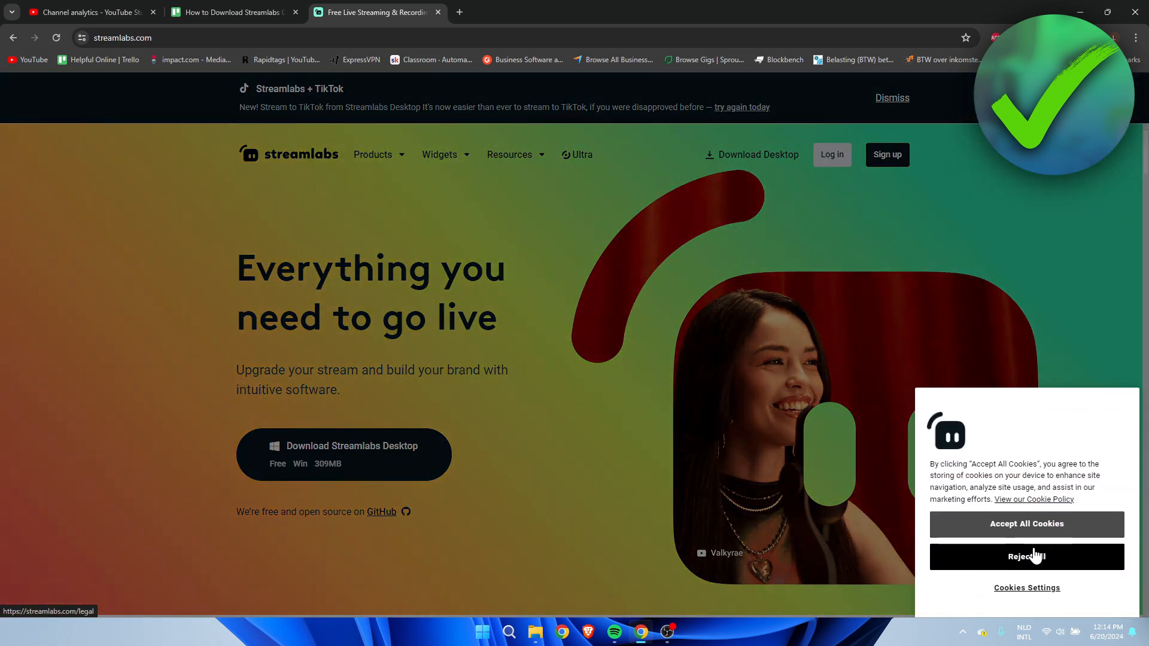
# Reject the cookie banner and download the Streamlabs Desktop installer, checking Chrome's downloads panel
pyautogui.click(1027, 542)
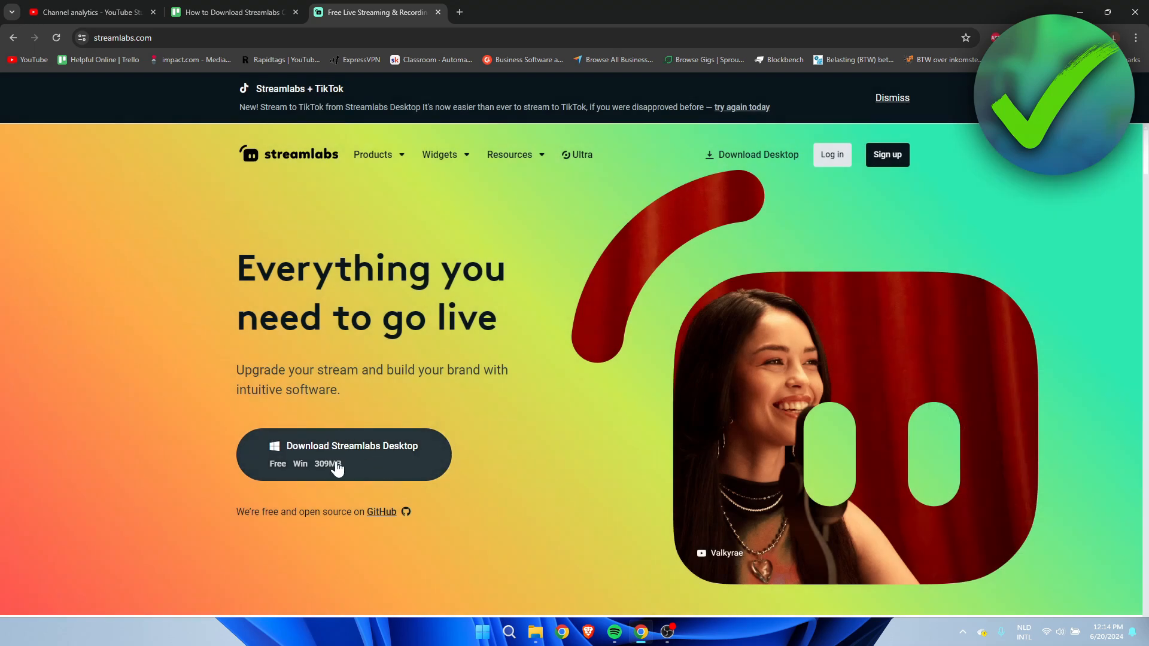
pyautogui.click(371, 458)
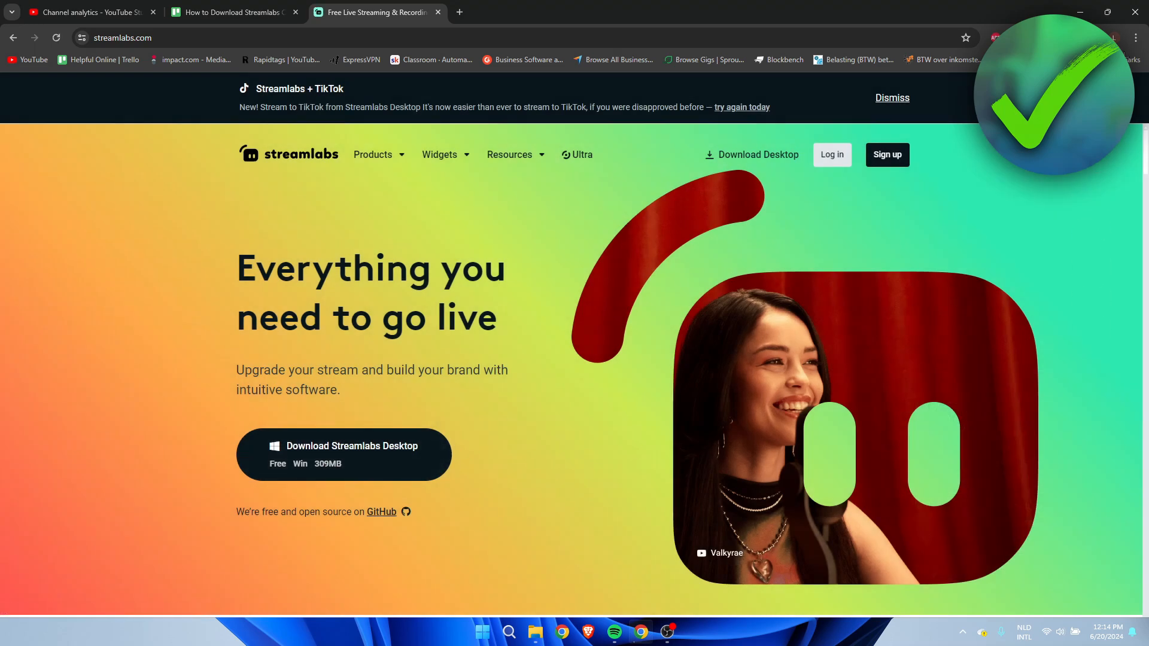
pyautogui.click(1091, 38)
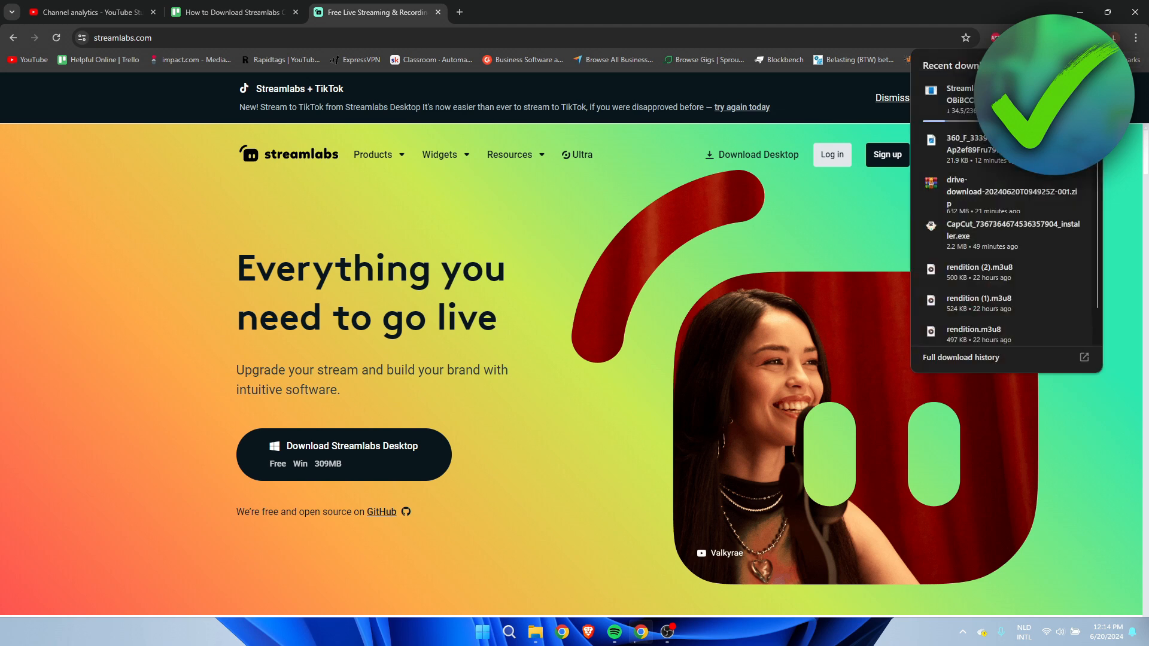
pyautogui.click(1120, 149)
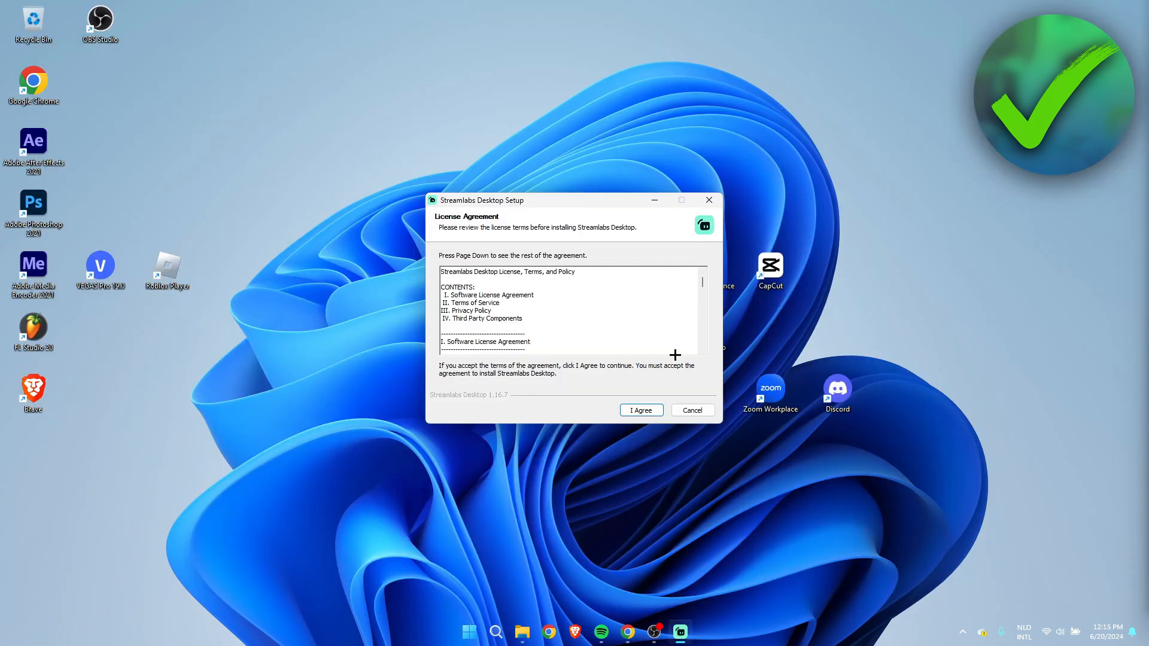
# Agree to the license, install to the default folder and finish with Run Streamlabs Desktop checked
pyautogui.click(638, 404)
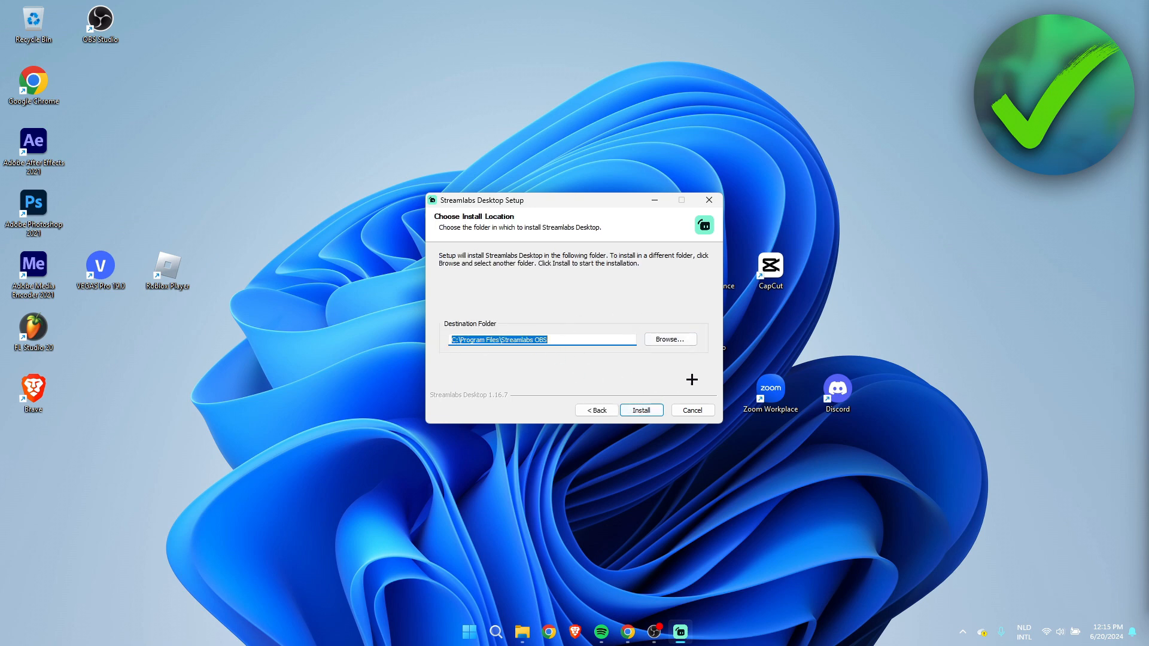
pyautogui.click(649, 410)
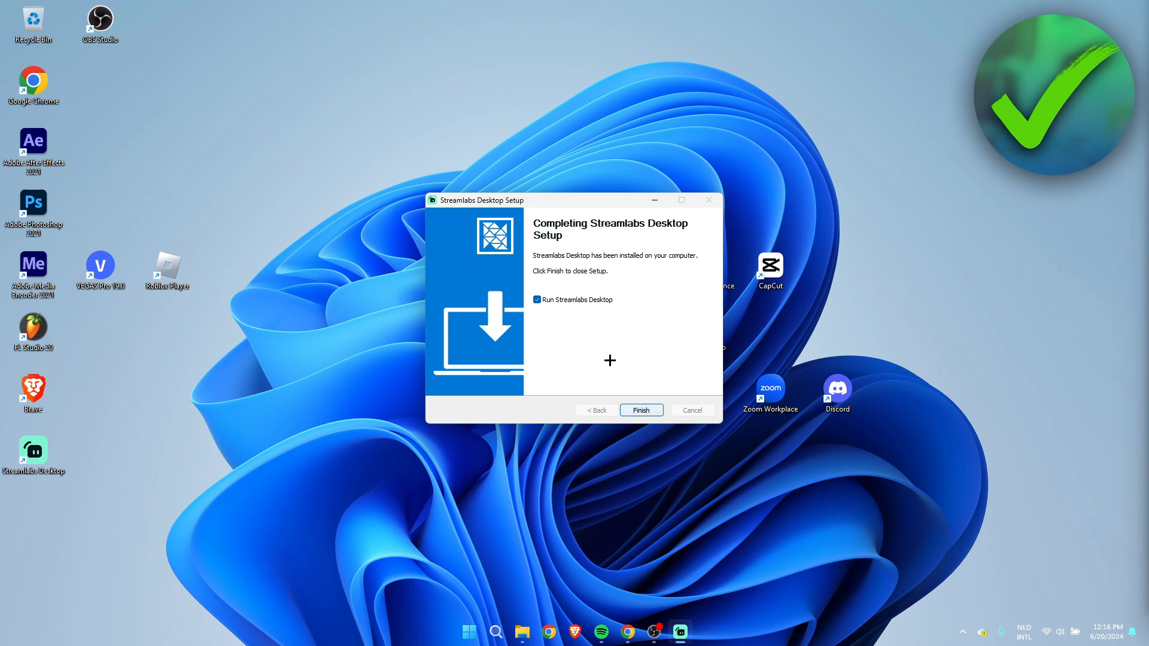
pyautogui.click(646, 410)
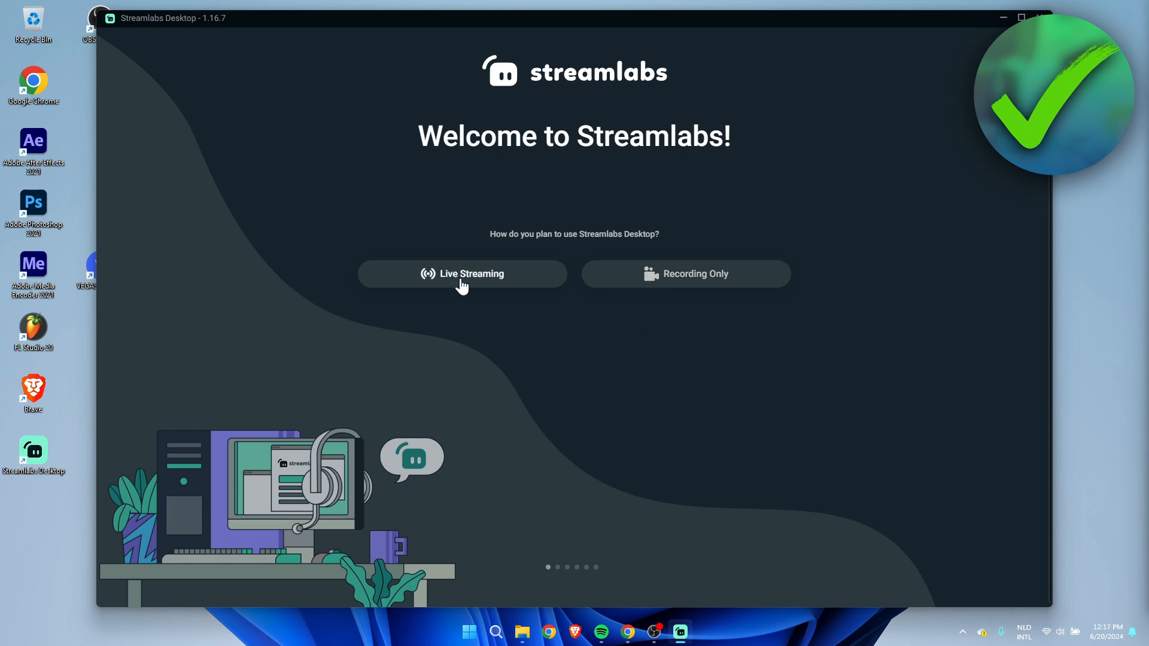
# Choose Live Streaming and the Beginner card, then continue to the Sign Up step
pyautogui.click(460, 286)
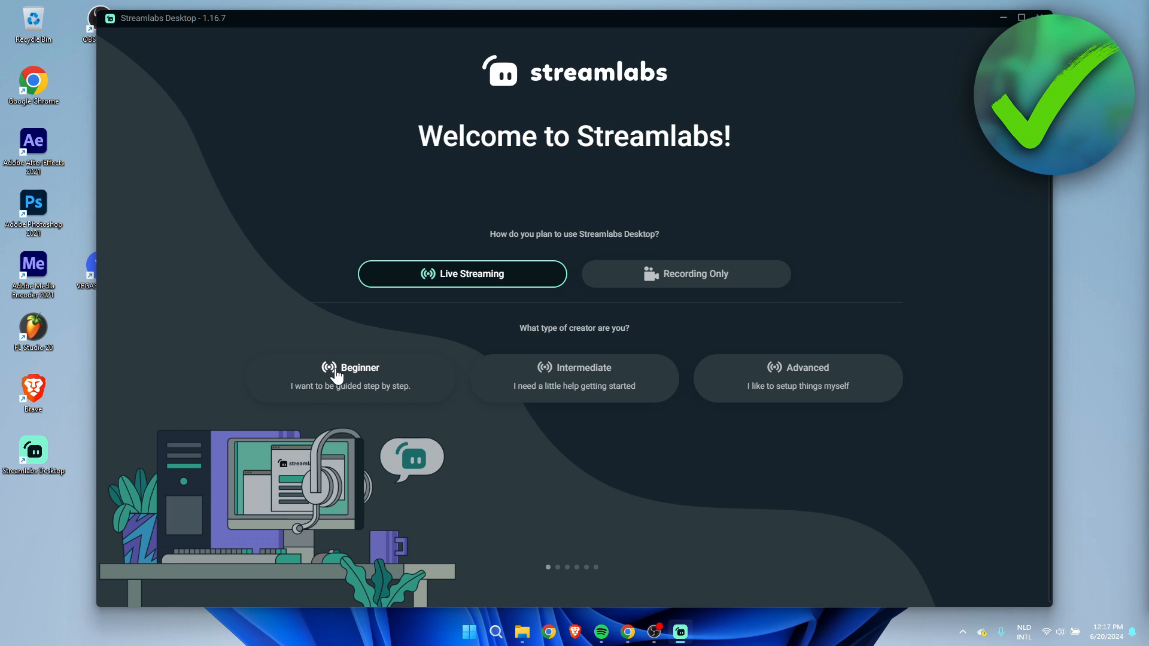
pyautogui.click(345, 378)
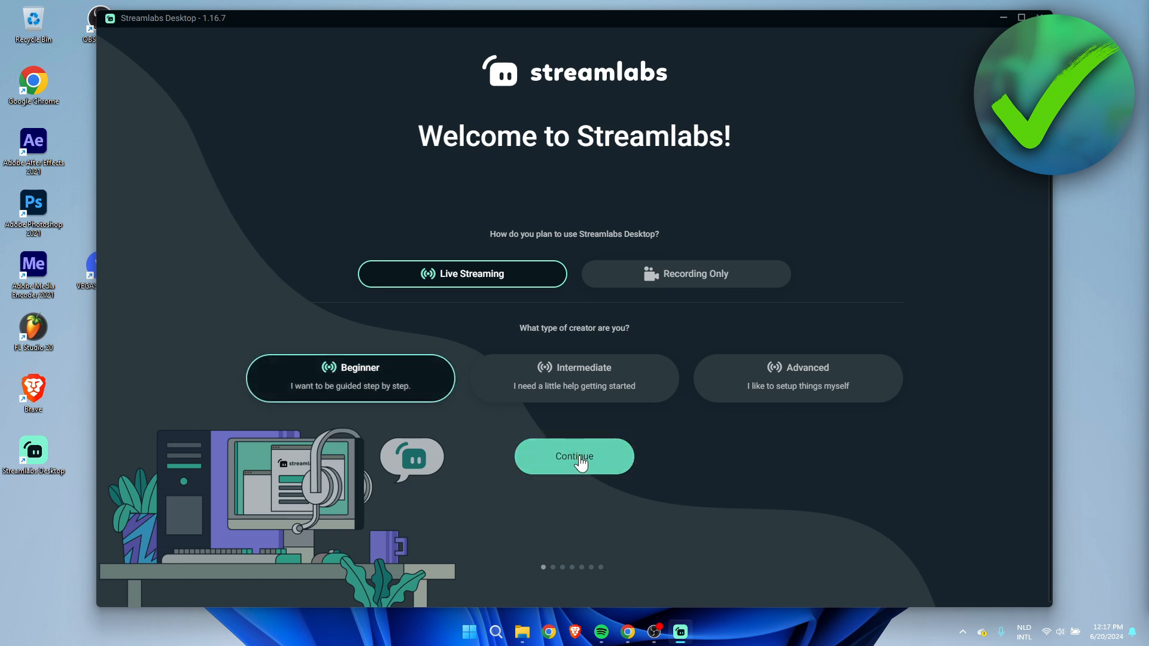
pyautogui.click(579, 459)
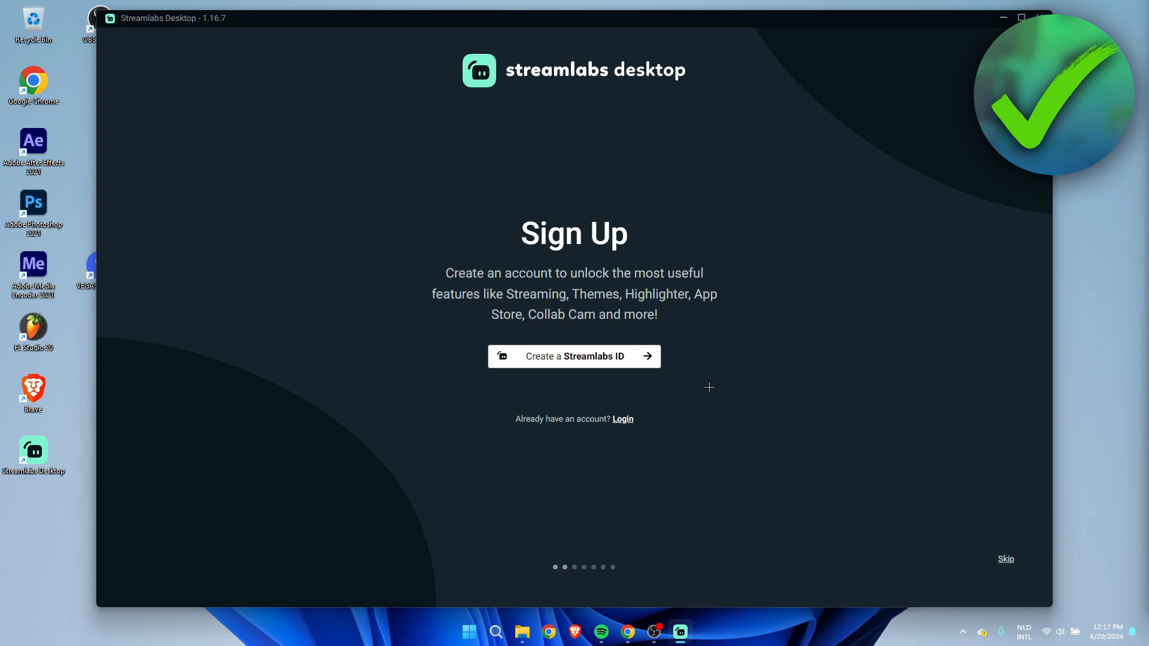
# Skip account creation and Start Fresh without importing any settings
pyautogui.click(1006, 559)
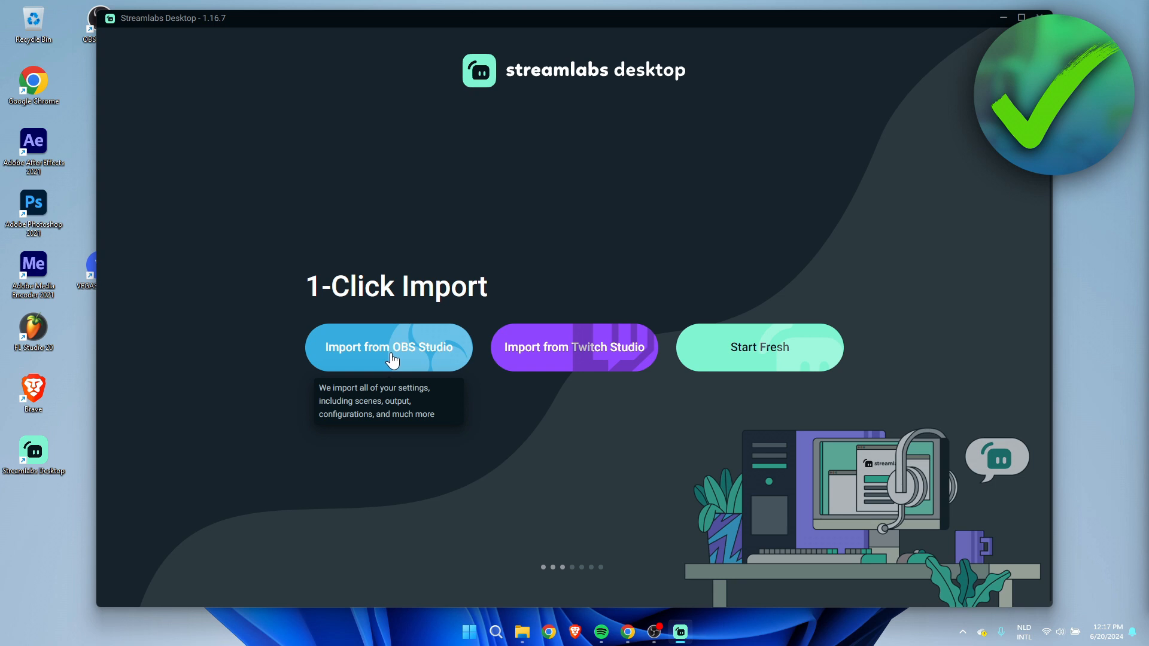
pyautogui.click(764, 358)
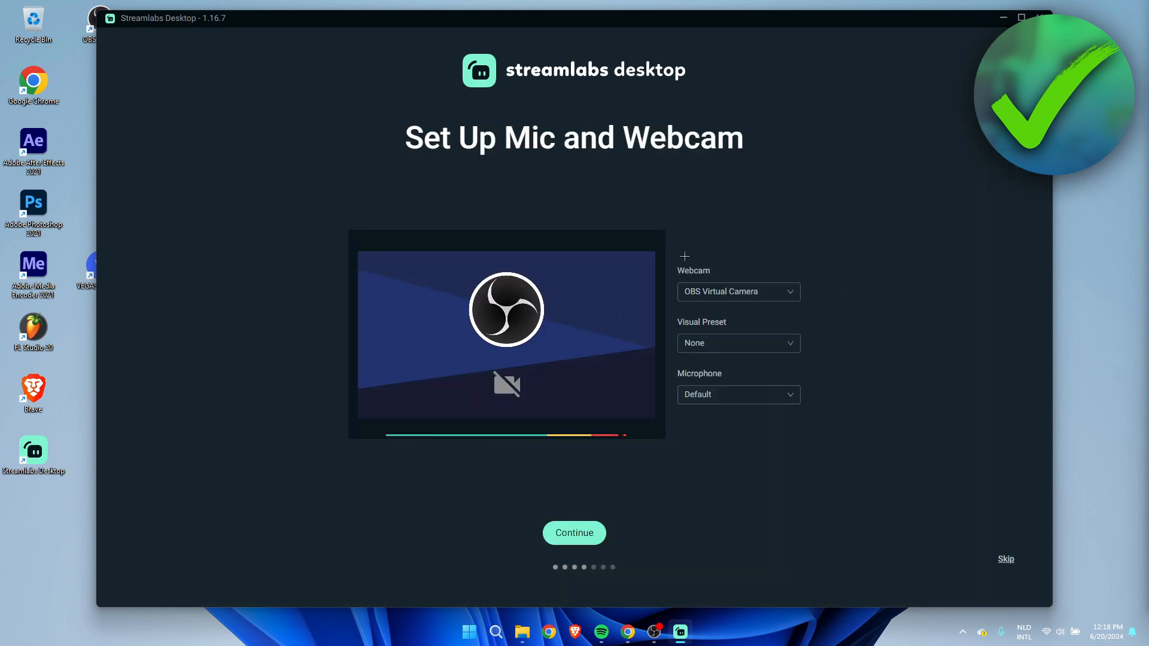
# Keep Visual Preset at None, set Microphone to Microfoon (Elgato Wave:3) and continue
pyautogui.click(763, 343)
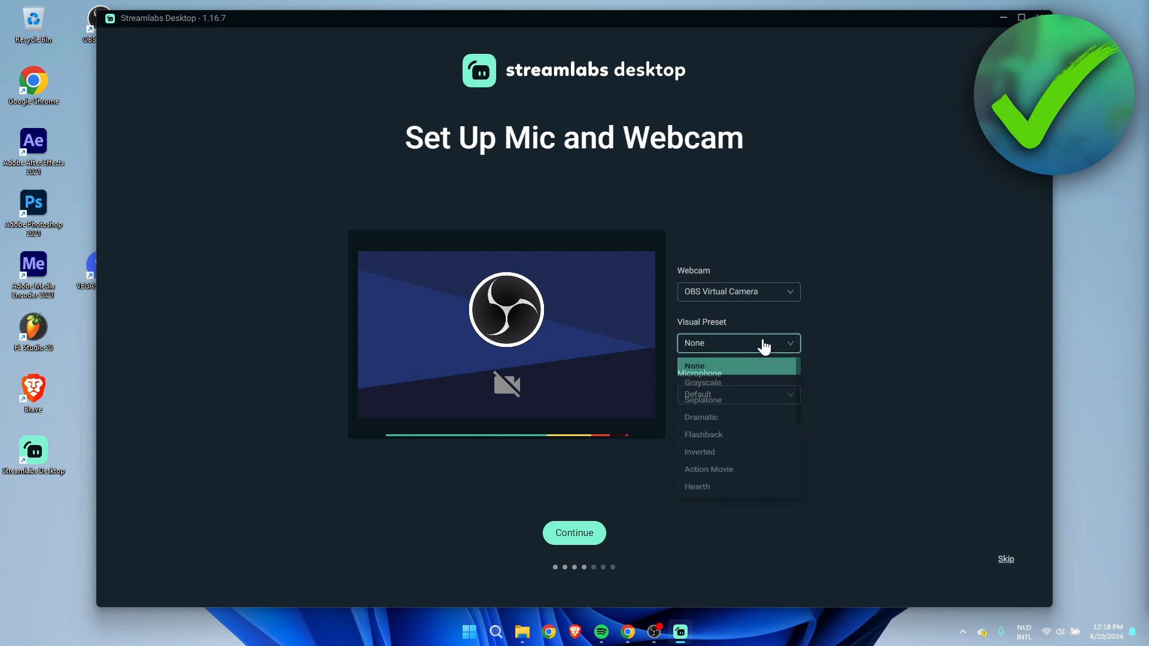
pyautogui.click(813, 338)
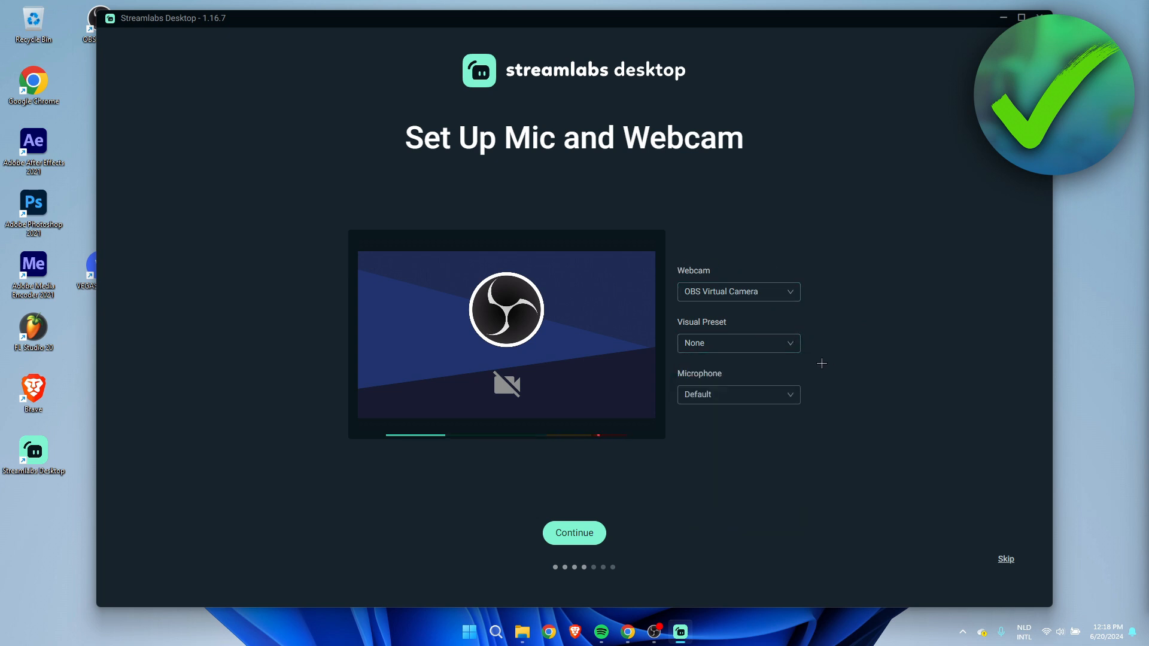
pyautogui.click(781, 395)
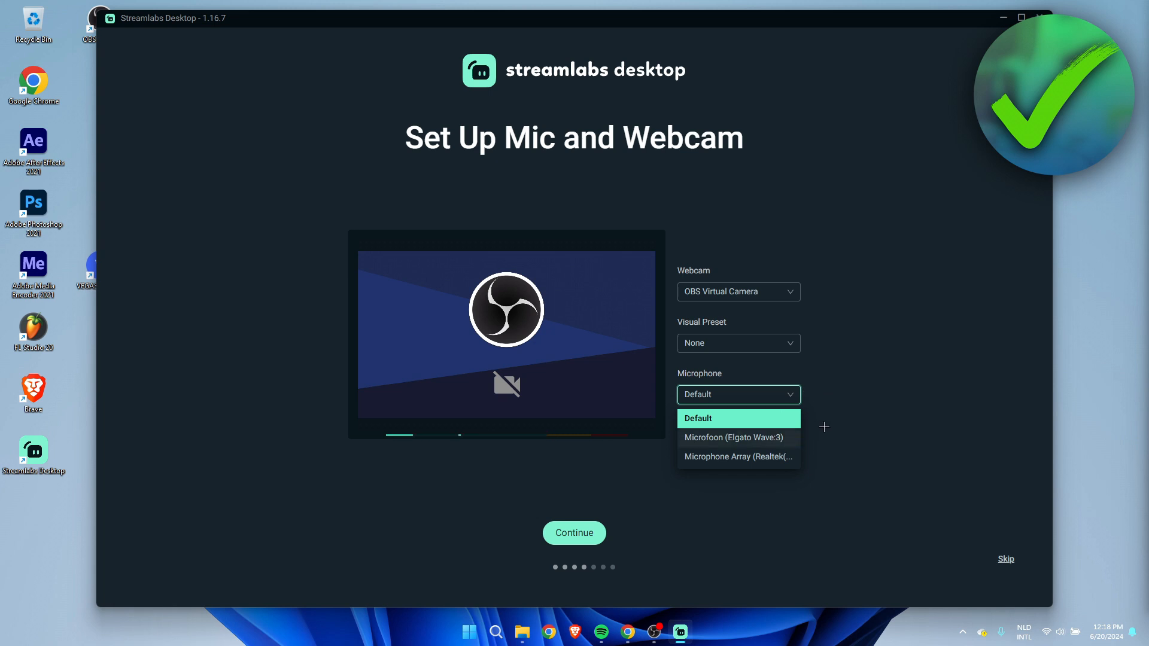
pyautogui.click(790, 440)
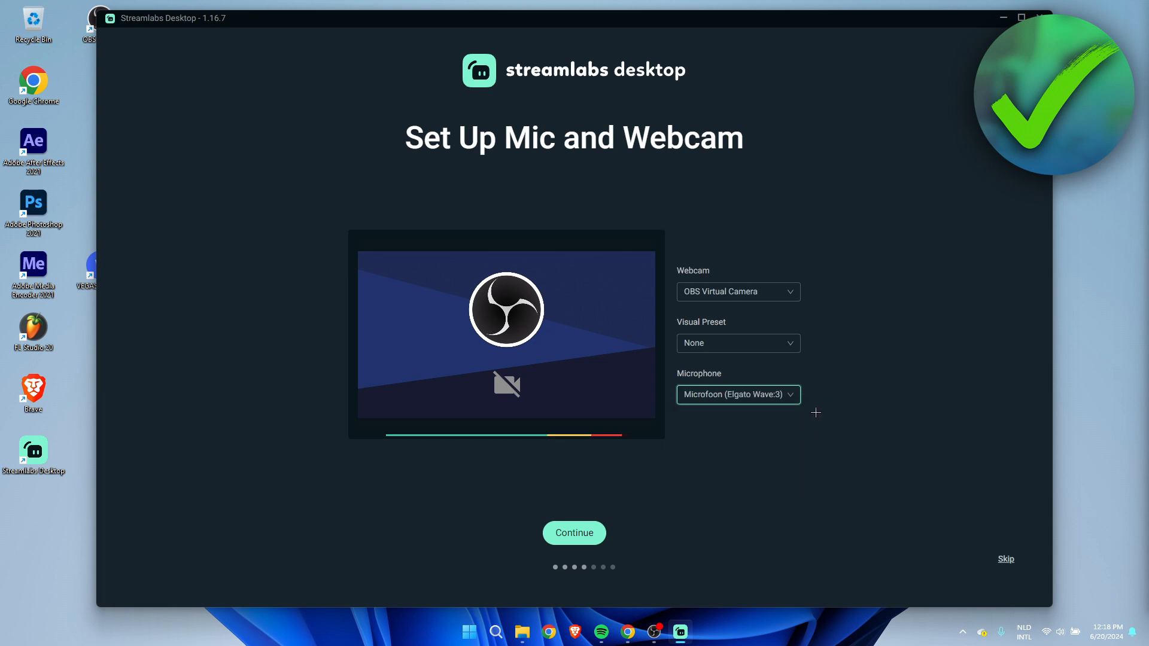
pyautogui.click(576, 534)
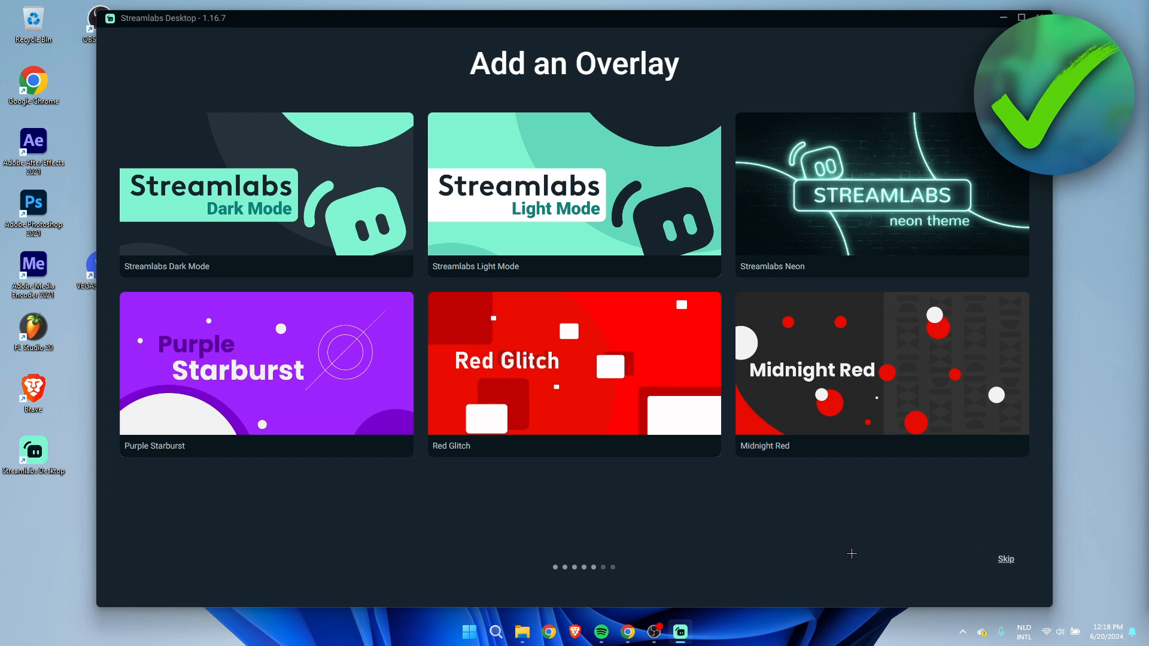
# Preview the Purple Starburst overlay and browse its scene and Collab Cam layouts
pyautogui.click(259, 378)
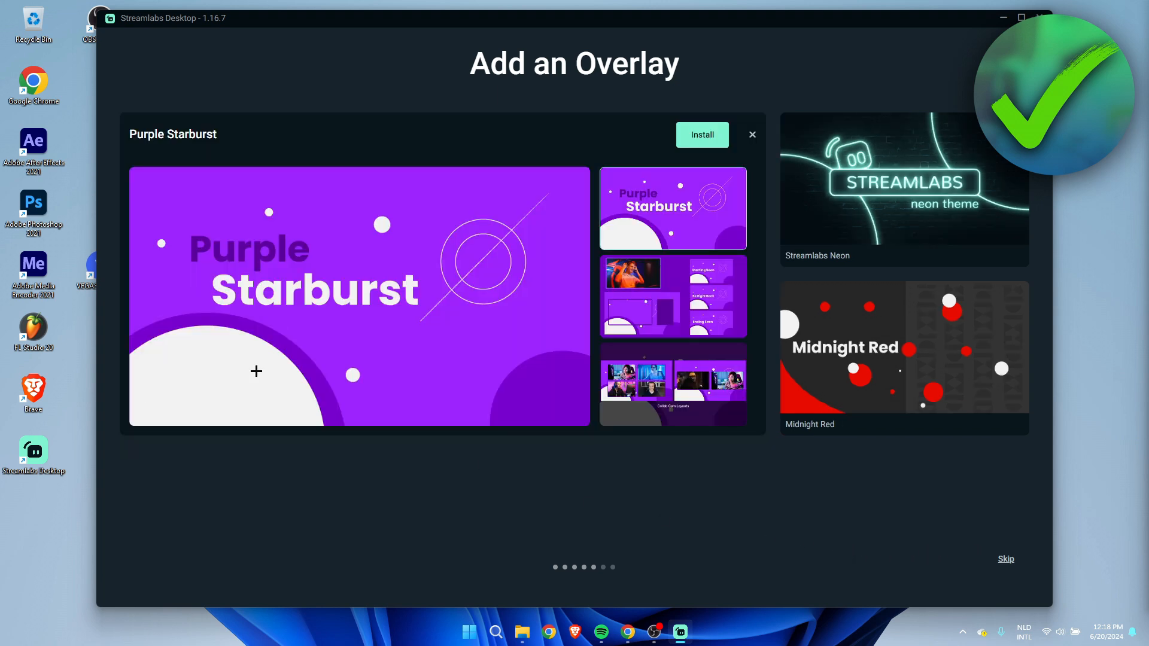
pyautogui.click(678, 321)
pyautogui.click(639, 370)
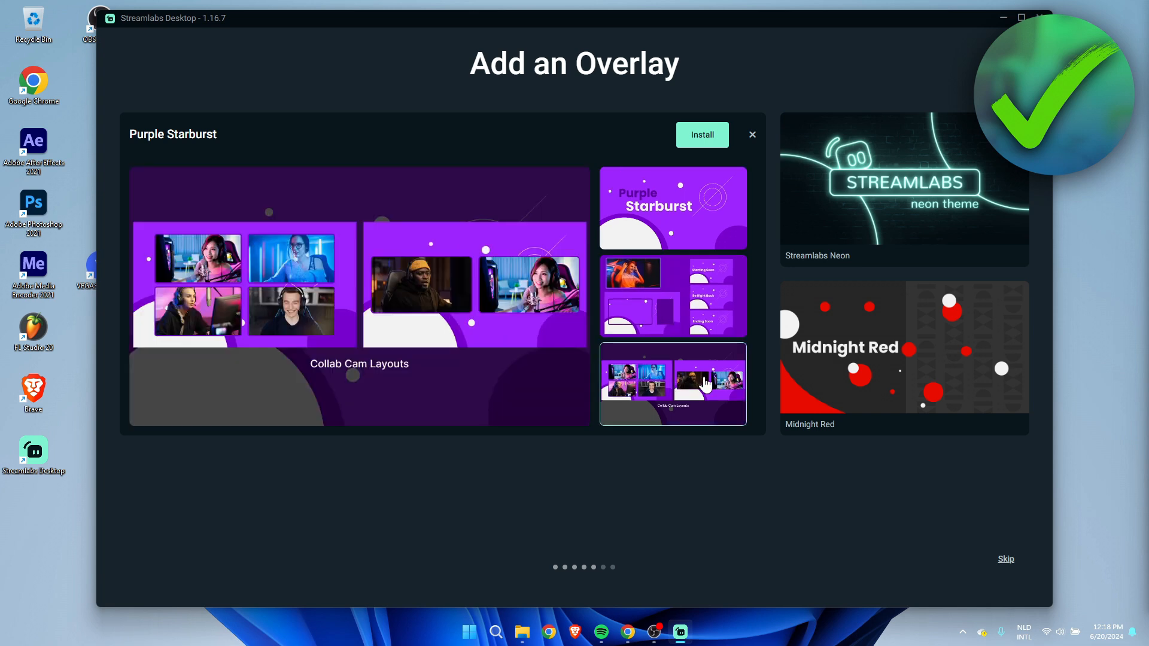
# Preview Midnight Red's scene and Collab Cam layouts and install that overlay
pyautogui.click(904, 374)
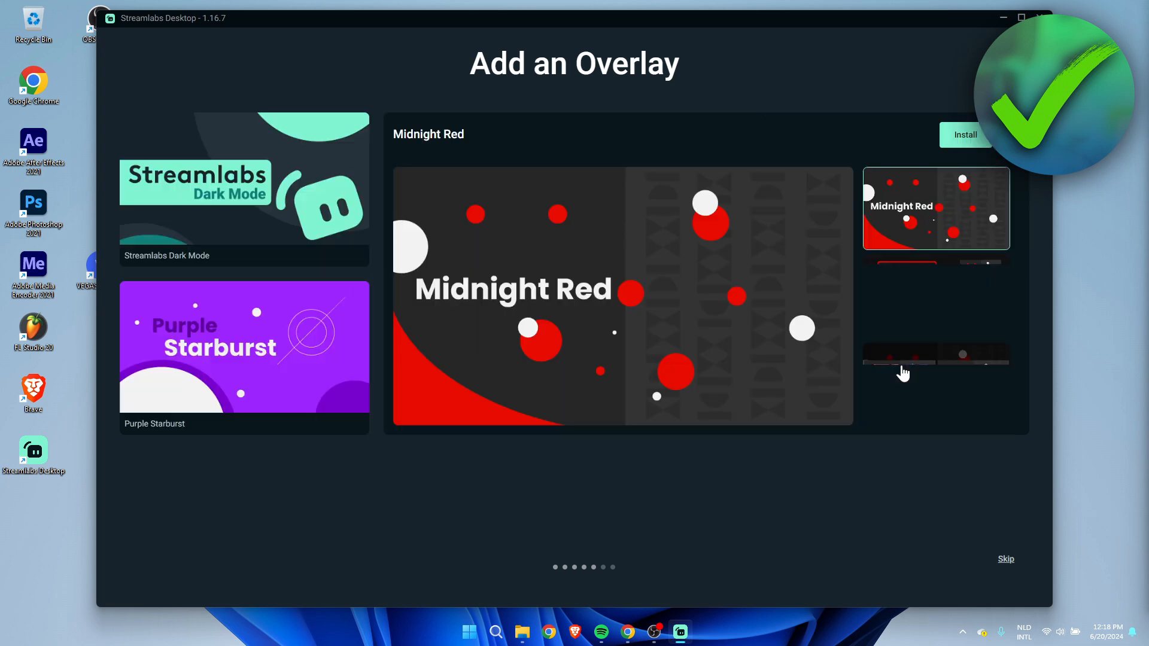
pyautogui.click(911, 307)
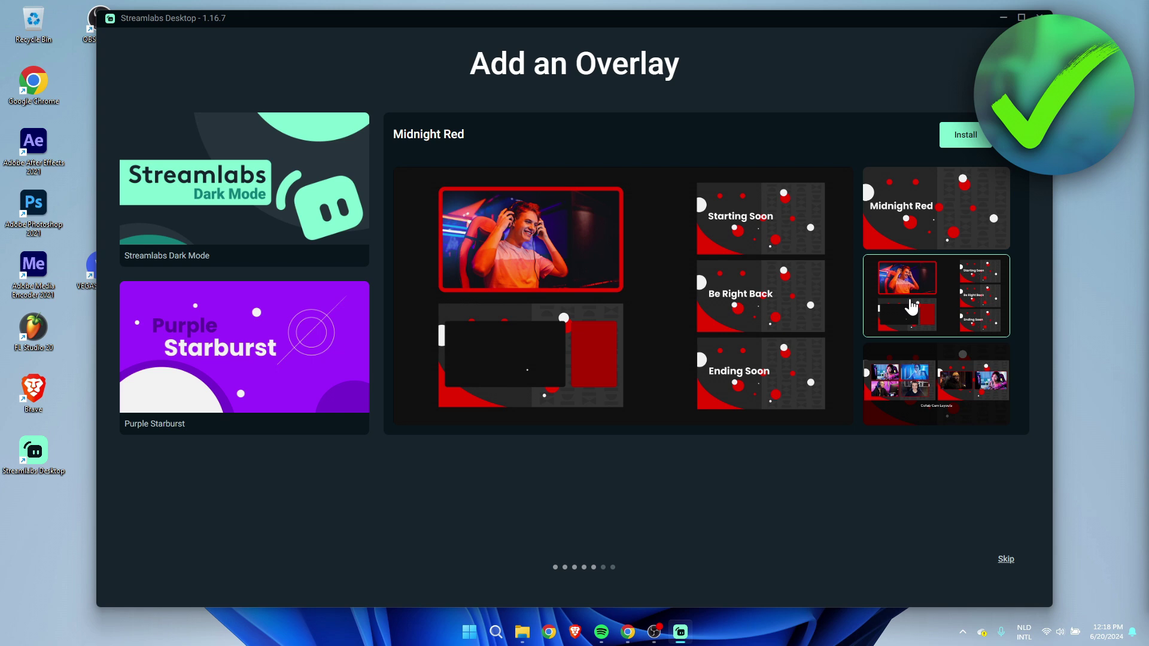
pyautogui.click(921, 381)
pyautogui.click(903, 247)
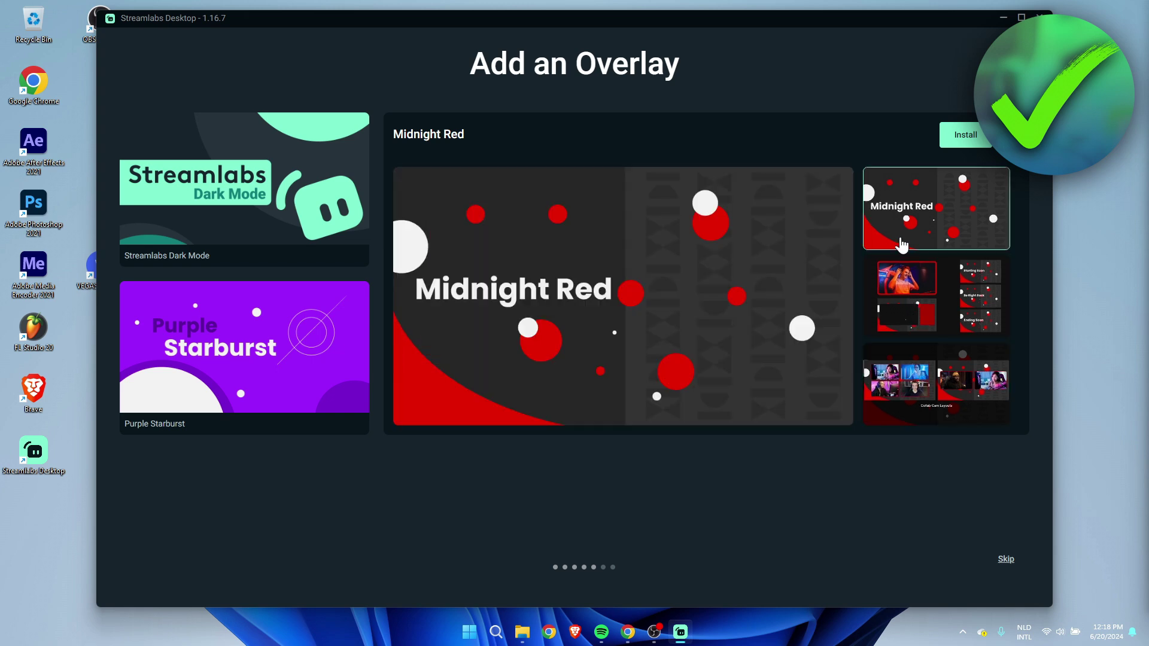
pyautogui.click(959, 144)
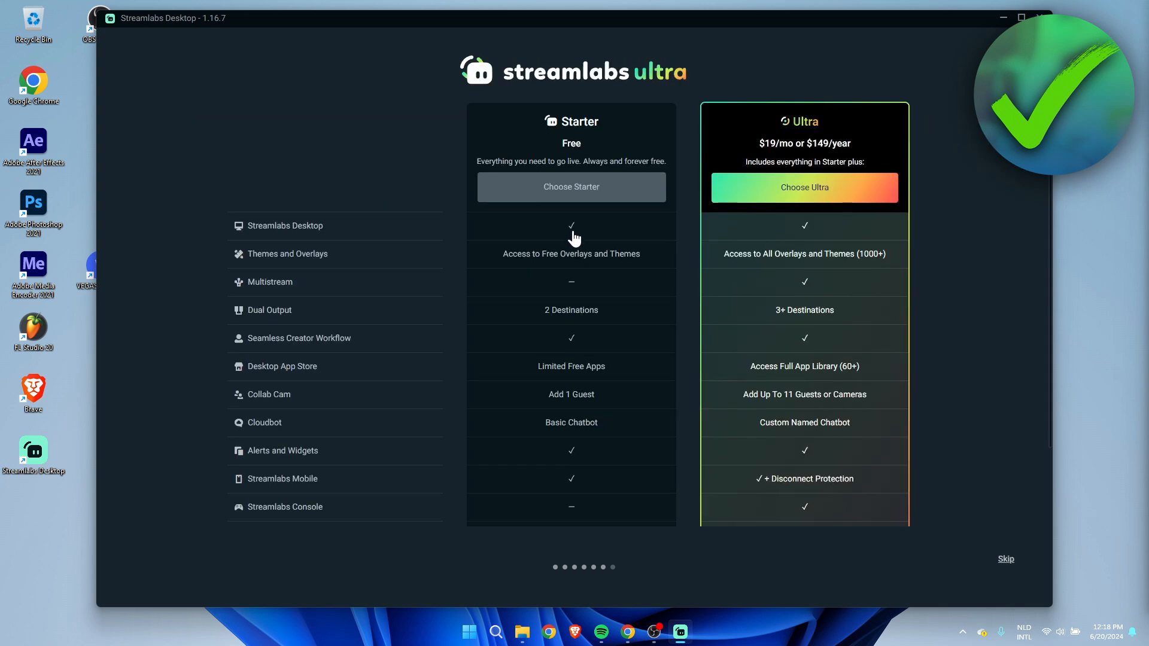
# Take the free Starter plan and Get Started to enter the main editor
pyautogui.click(544, 187)
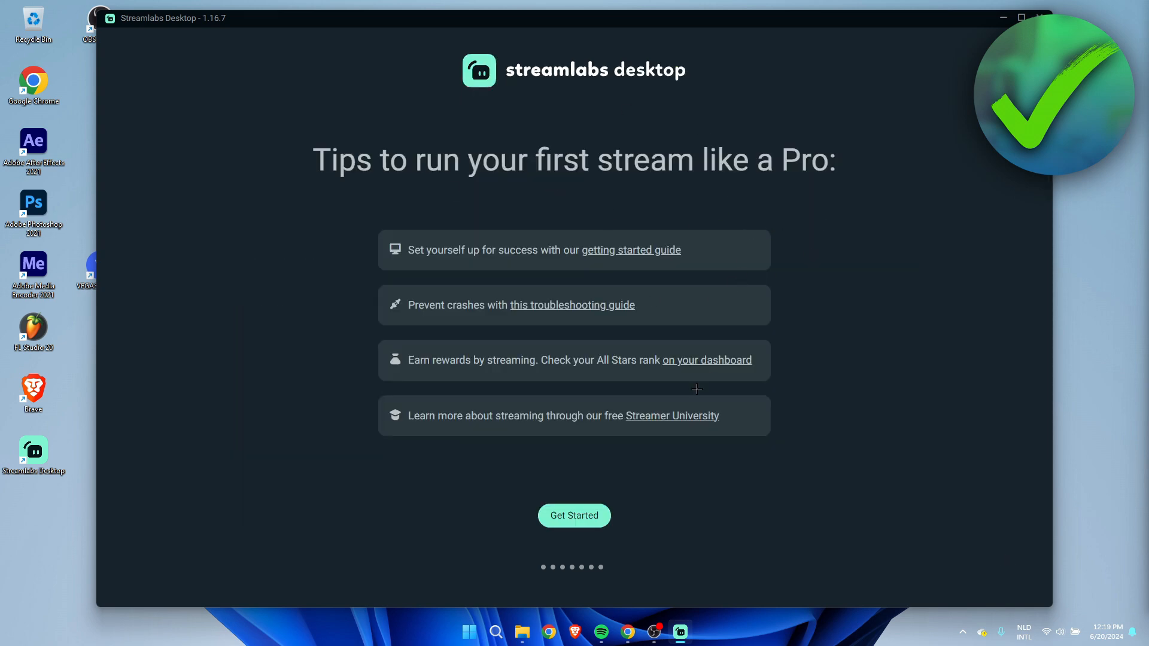
pyautogui.click(586, 523)
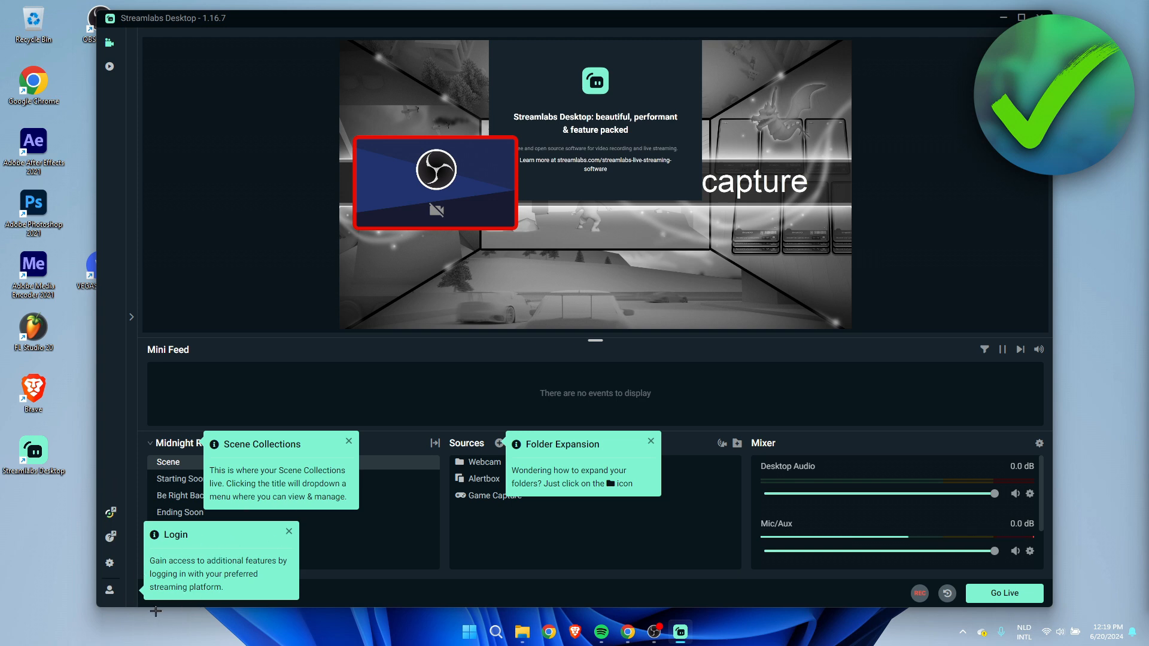
# Dismiss the login and scene collection tips, then preview Starting Soon, Be Right Back, Ending Soon, Intermission and return to Scene
pyautogui.click(288, 534)
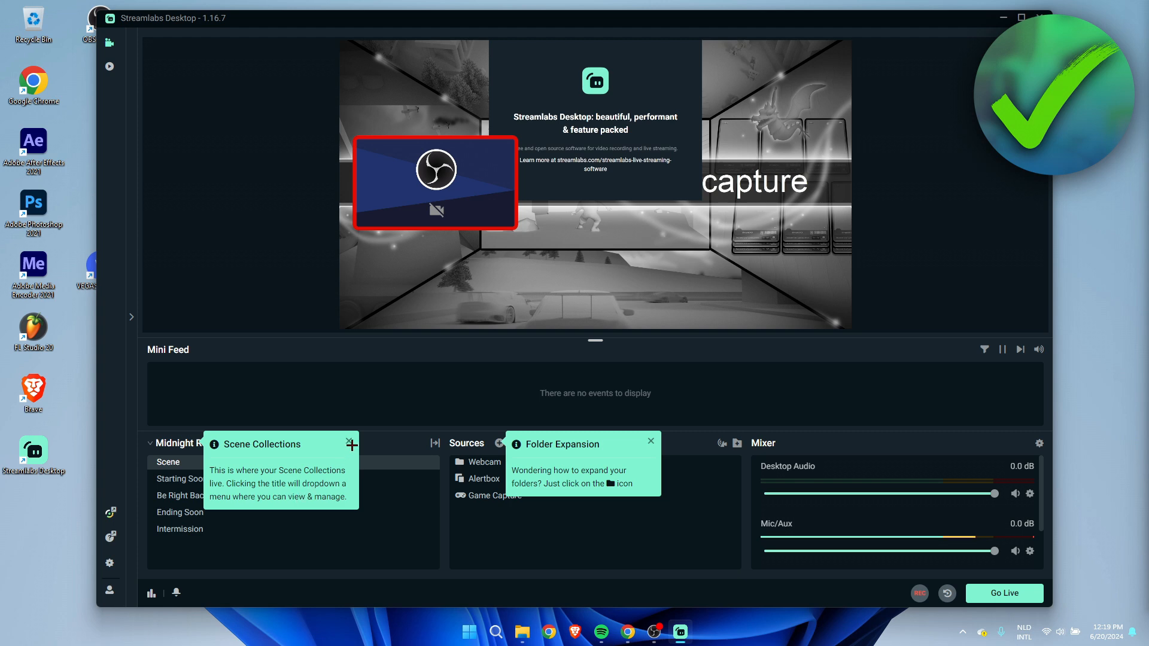
pyautogui.click(350, 441)
pyautogui.moveTo(183, 480)
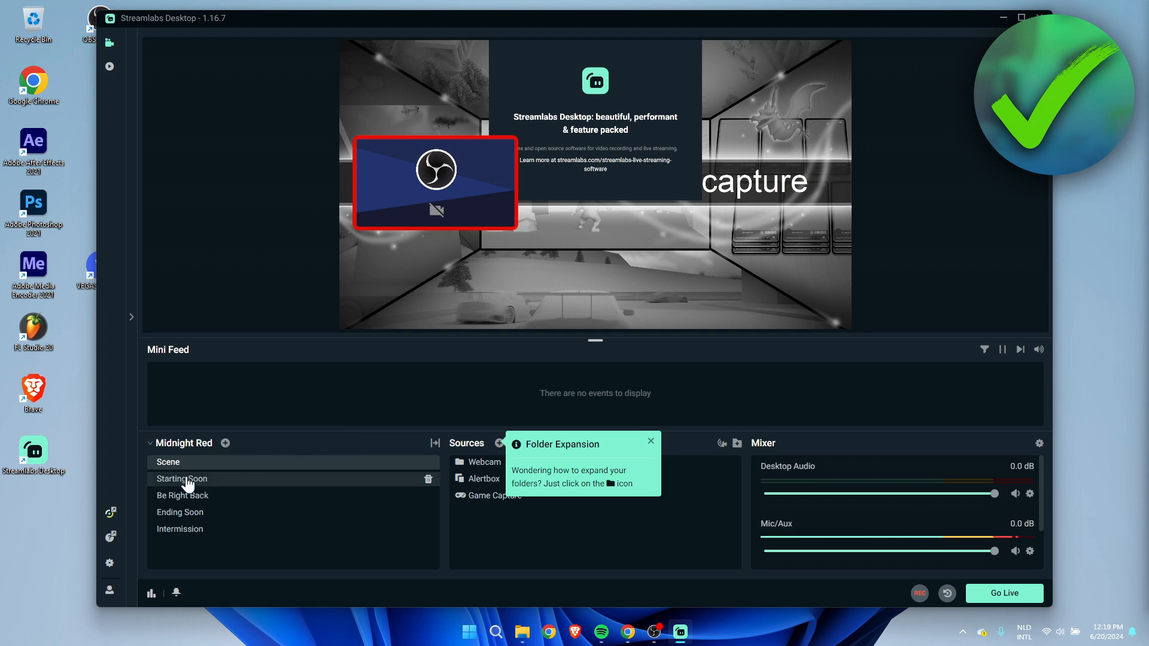
pyautogui.click(185, 480)
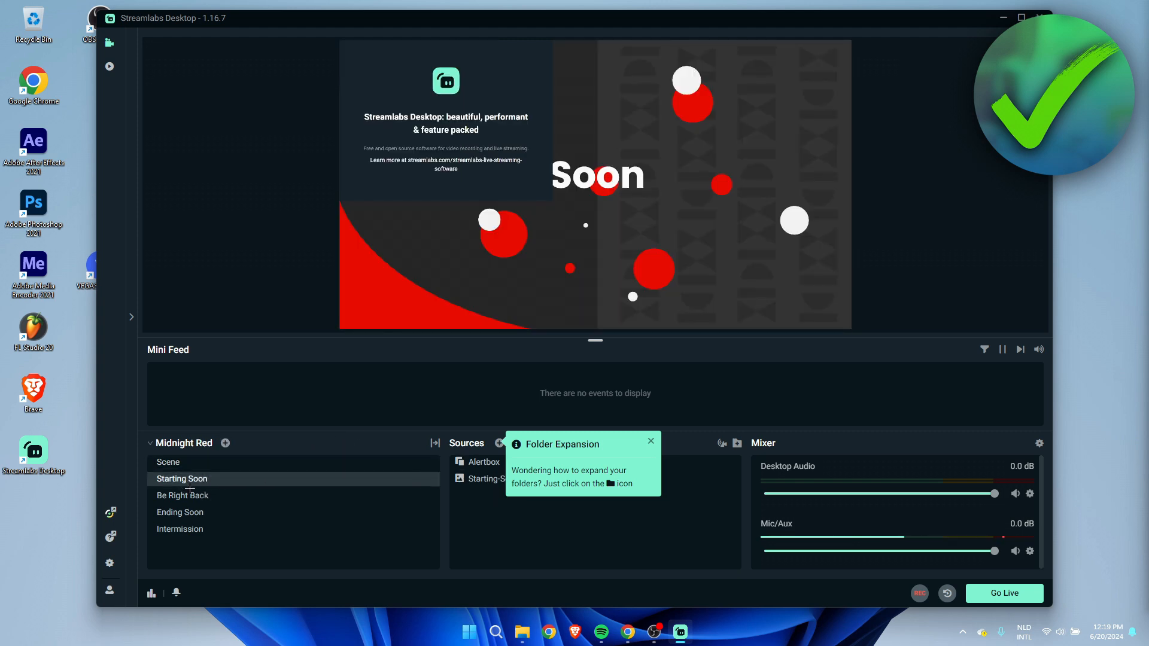
pyautogui.click(191, 497)
pyautogui.click(199, 517)
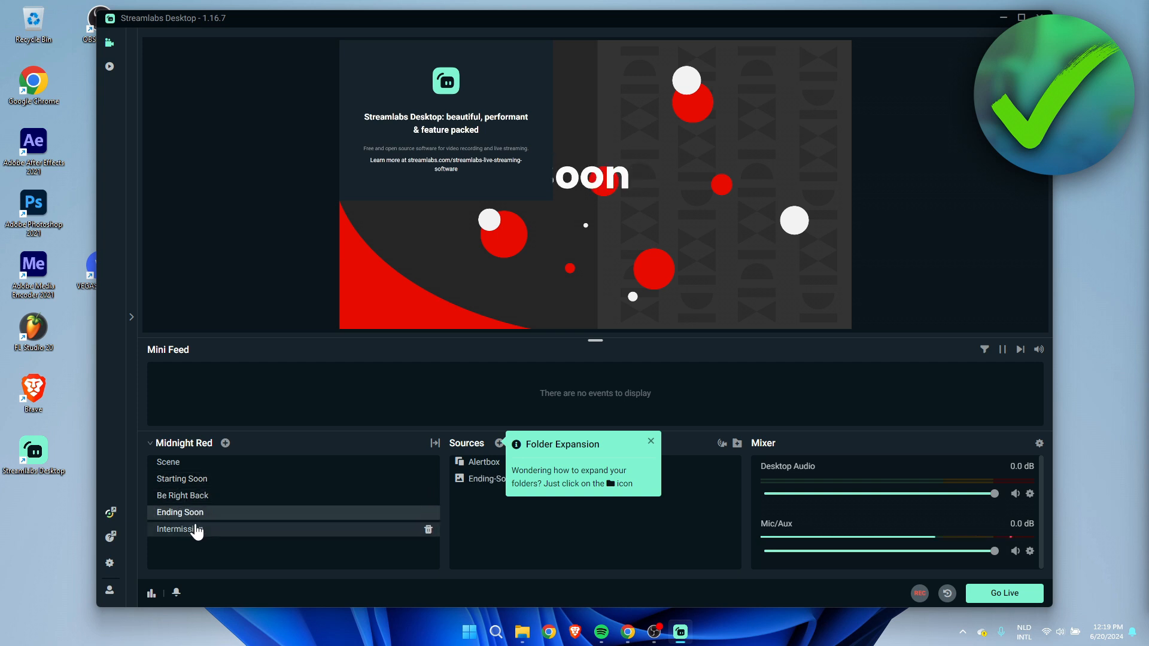
pyautogui.click(194, 531)
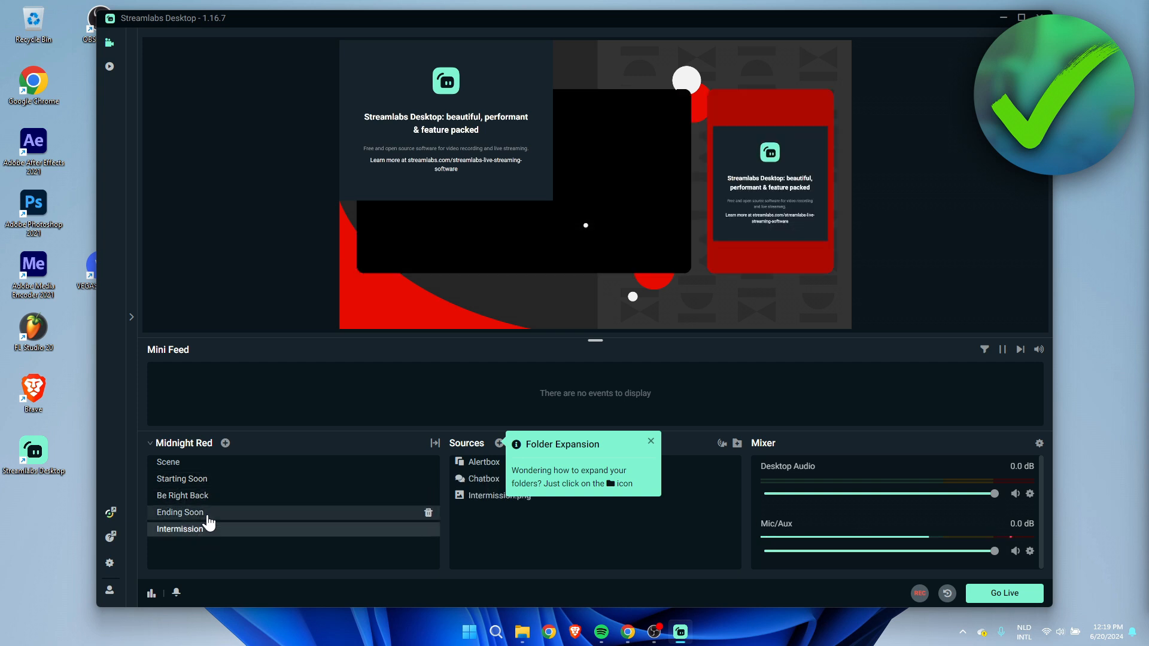
pyautogui.click(191, 463)
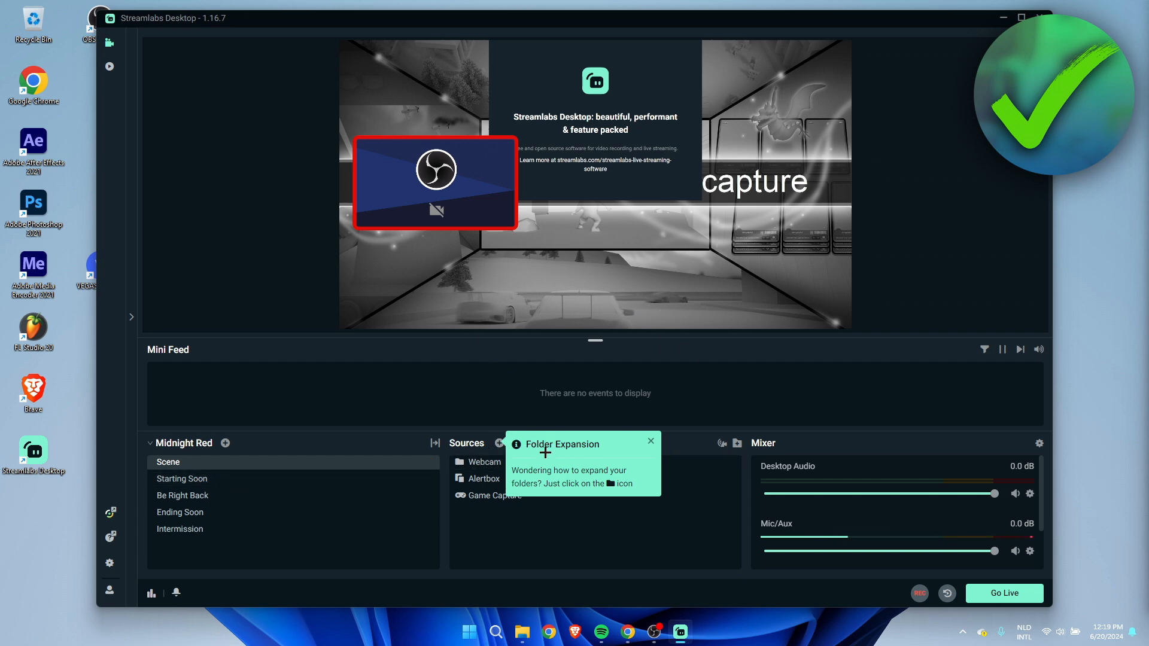
# Dismiss the Folder Expansion tip and select the Game Capture source
pyautogui.click(652, 444)
pyautogui.moveTo(485, 461)
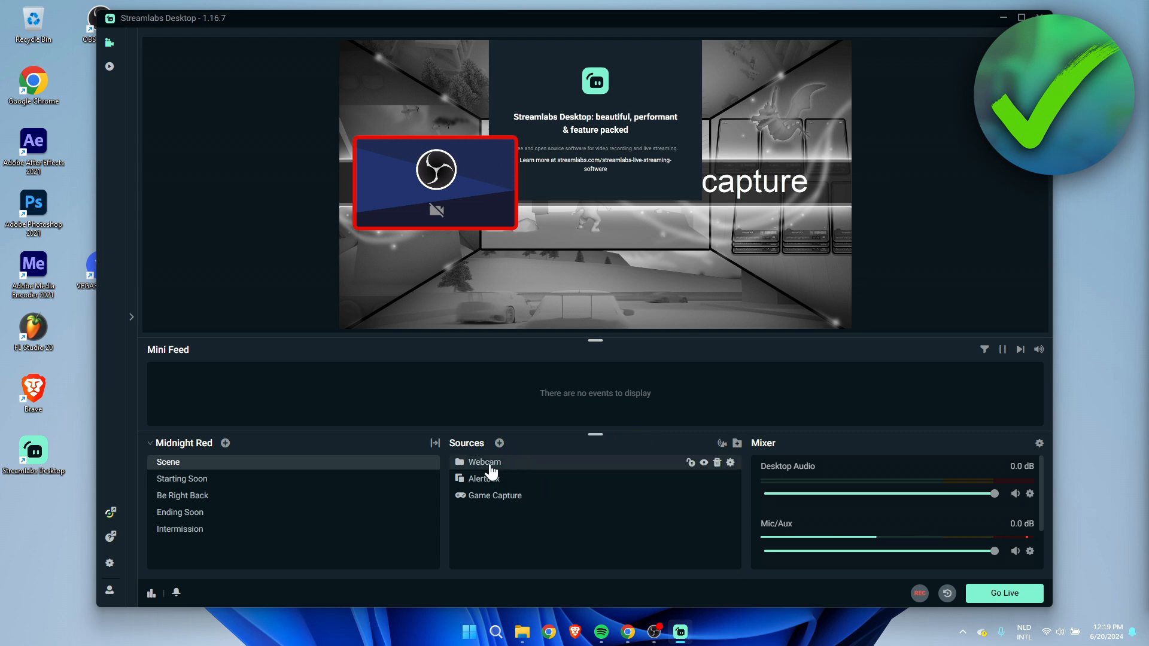
pyautogui.click(500, 501)
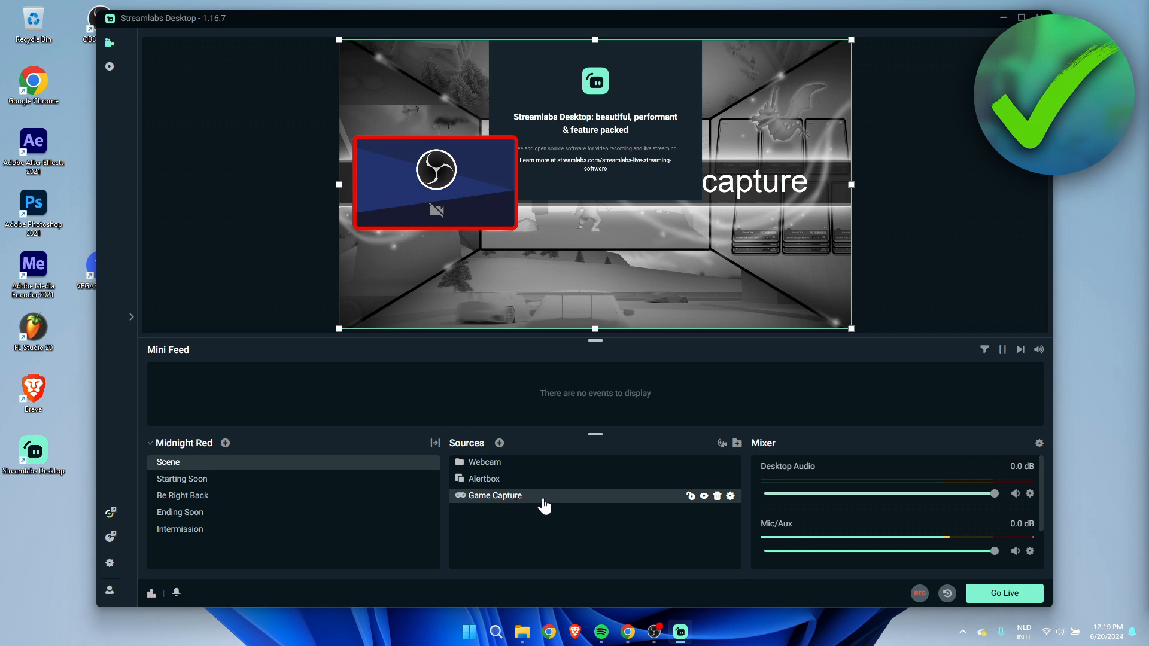
# In Game Capture settings, try the specific-window mode and look at its window list
pyautogui.click(729, 496)
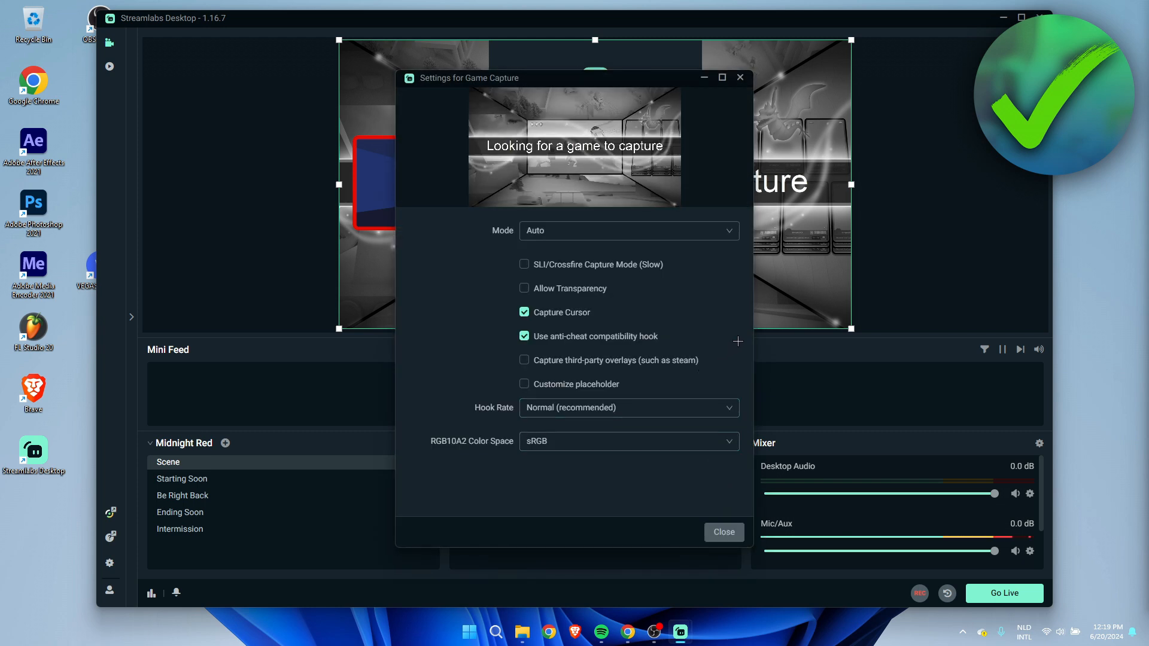
pyautogui.click(680, 233)
pyautogui.click(679, 233)
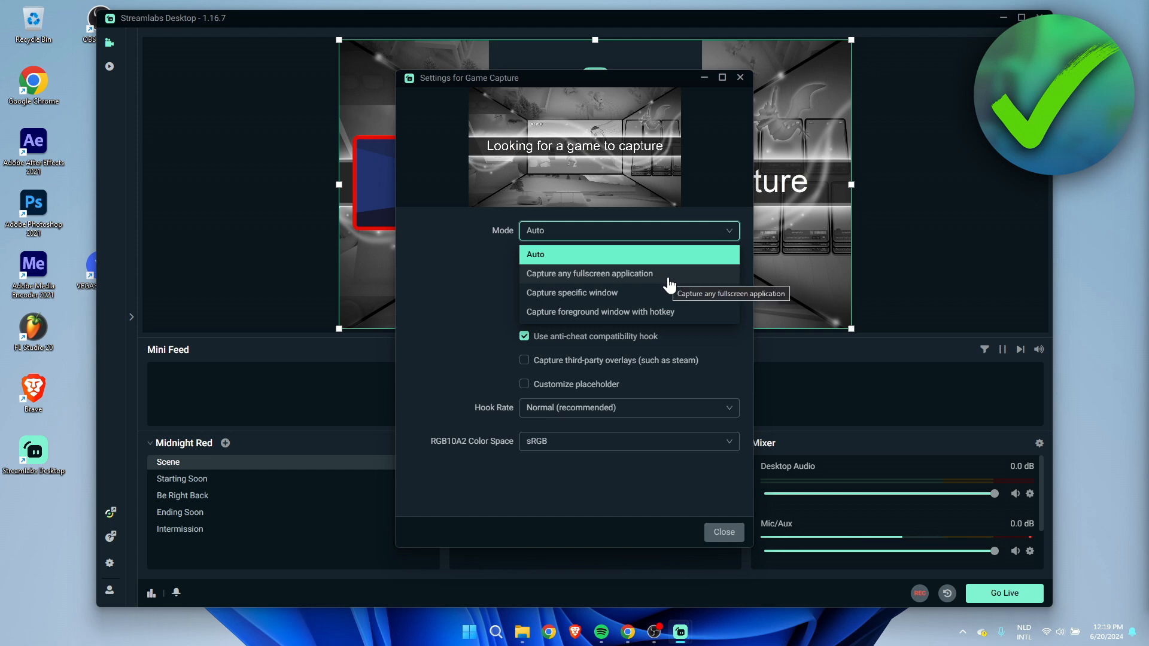
pyautogui.click(628, 297)
pyautogui.click(594, 264)
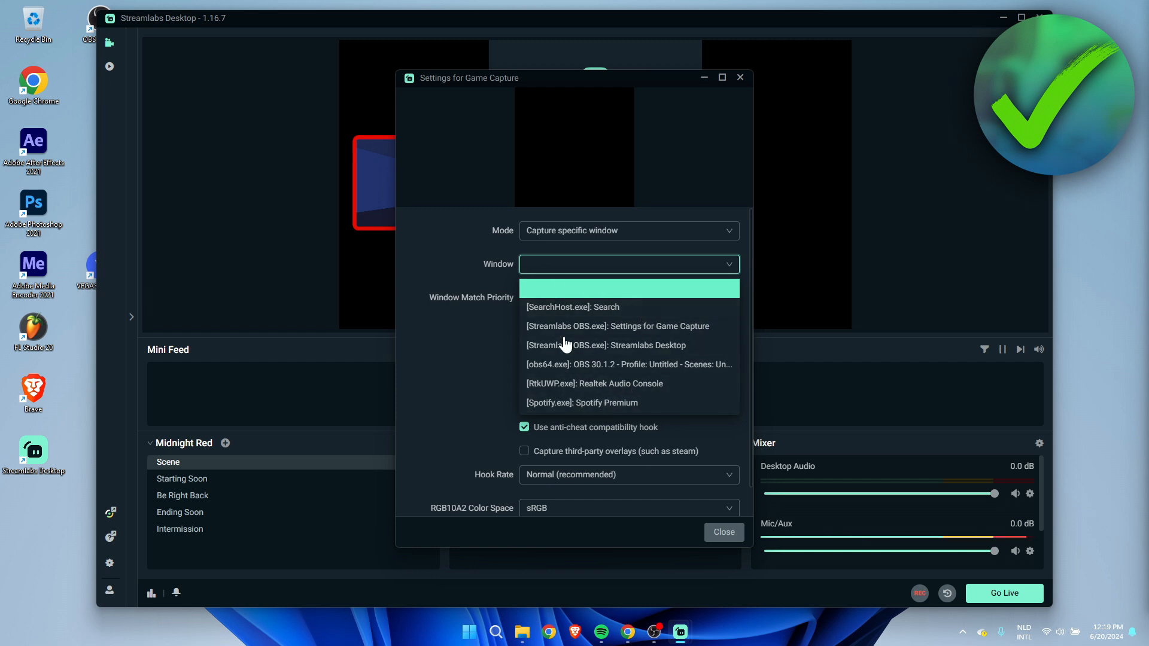
# Switch back to Auto, then set the mode to Capture any fullscreen application and close the settings
pyautogui.click(624, 231)
pyautogui.click(585, 256)
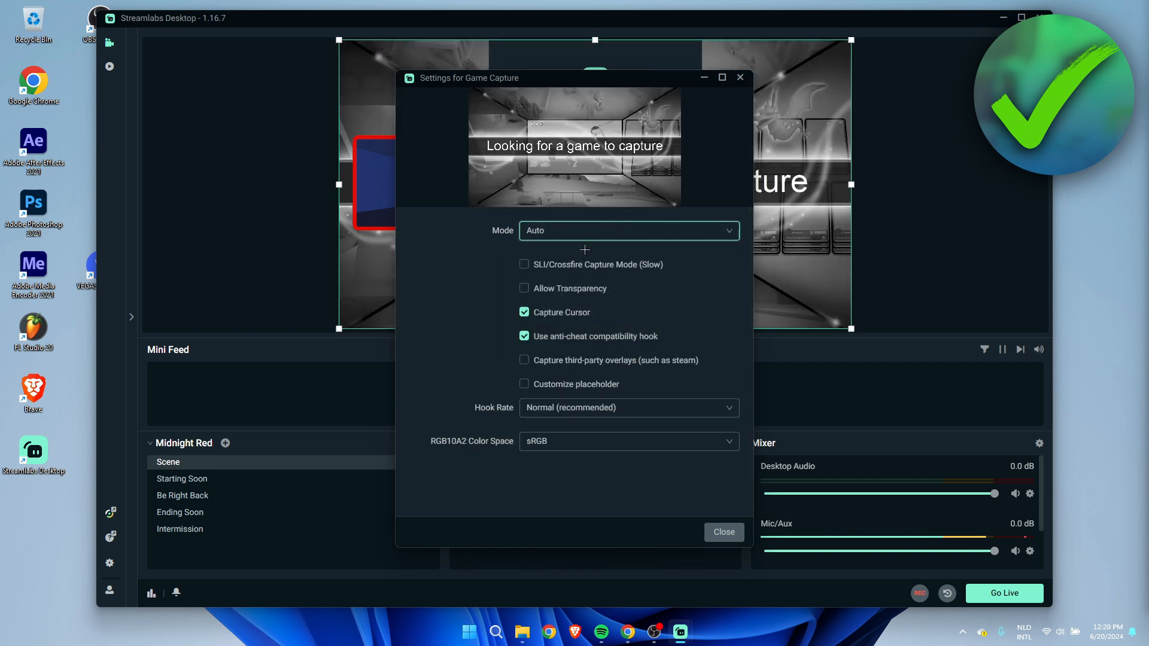
pyautogui.click(595, 235)
pyautogui.click(611, 275)
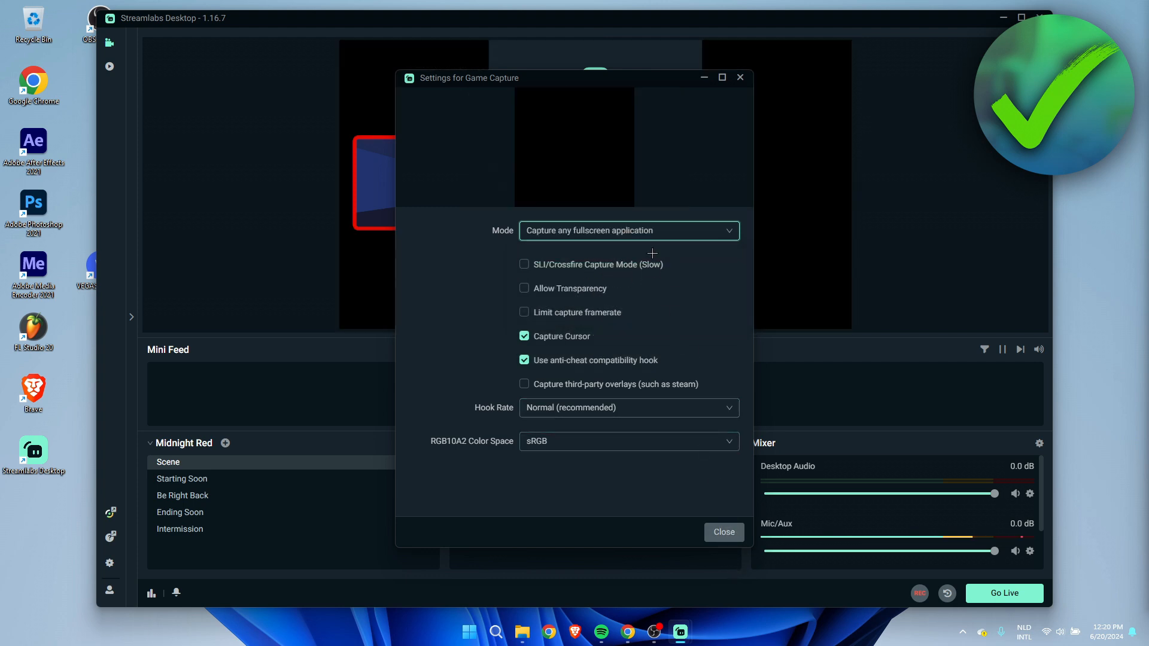
pyautogui.click(724, 534)
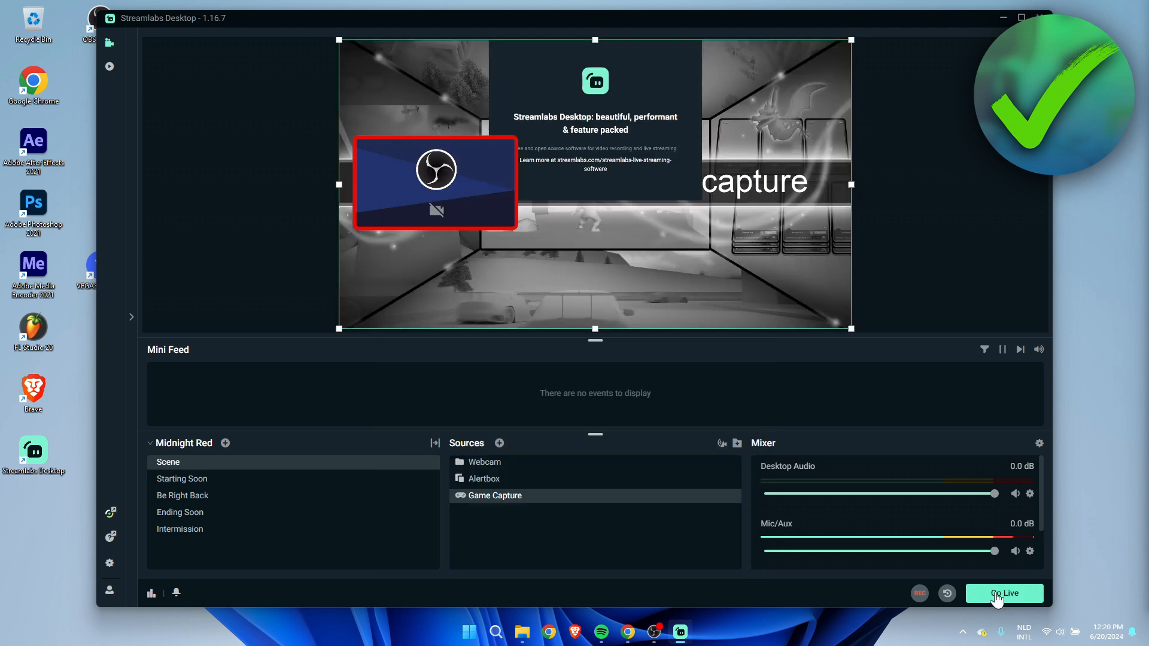
# Attempt Go Live and dismiss the resulting Streaming Error
pyautogui.click(1005, 597)
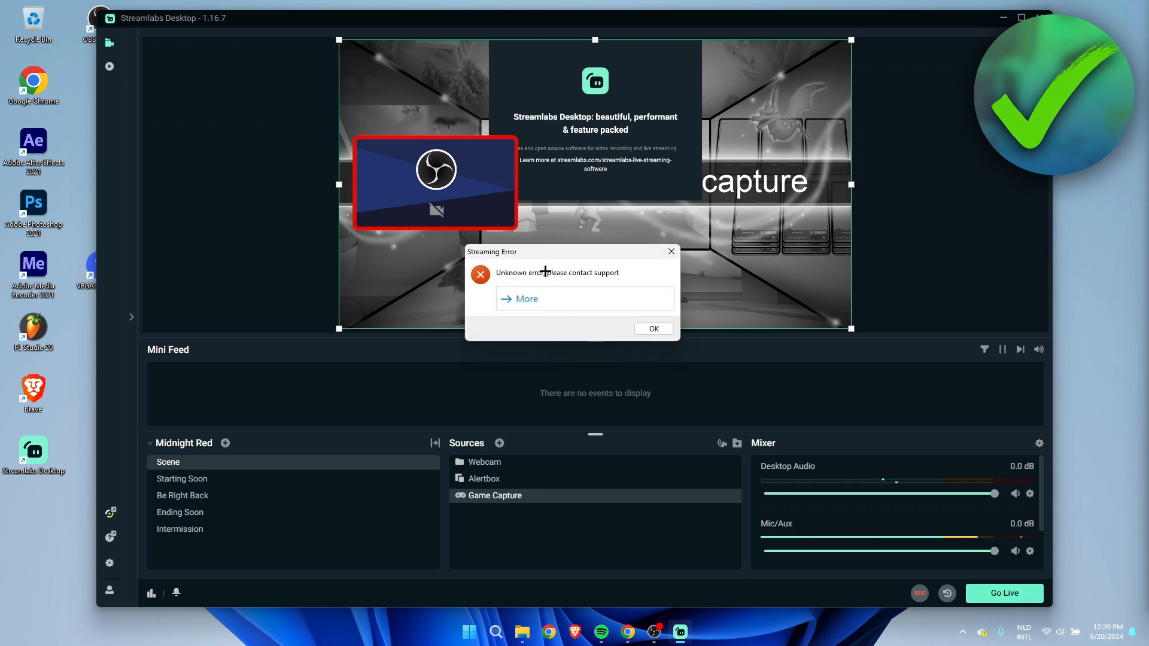
pyautogui.click(648, 327)
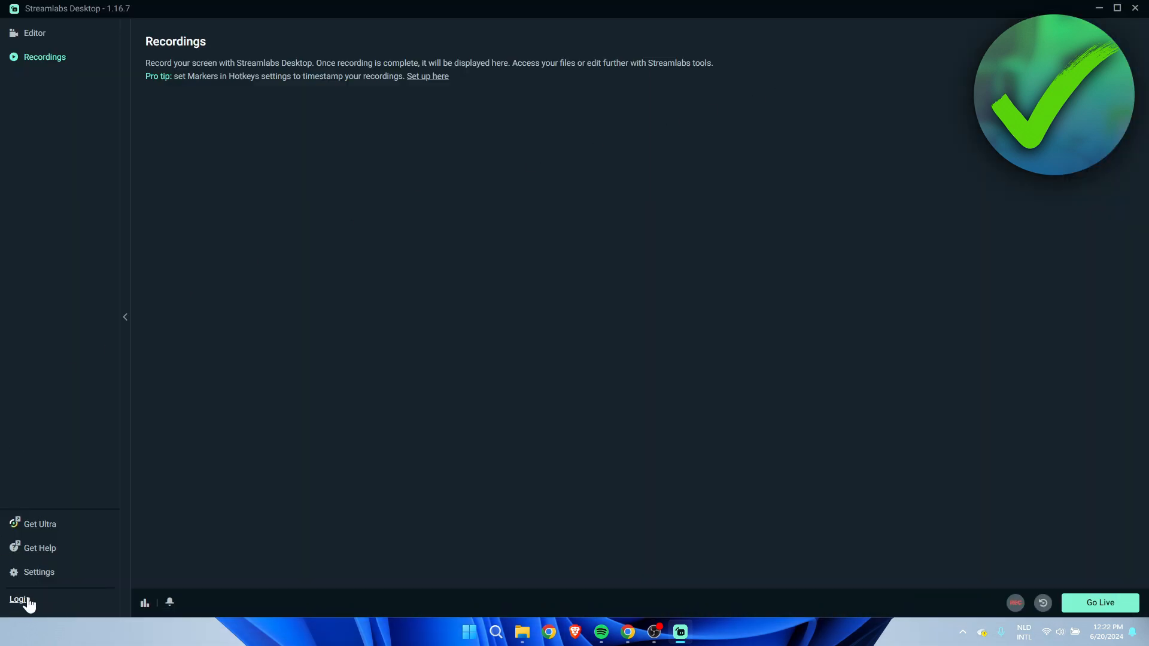
pyautogui.click(19, 600)
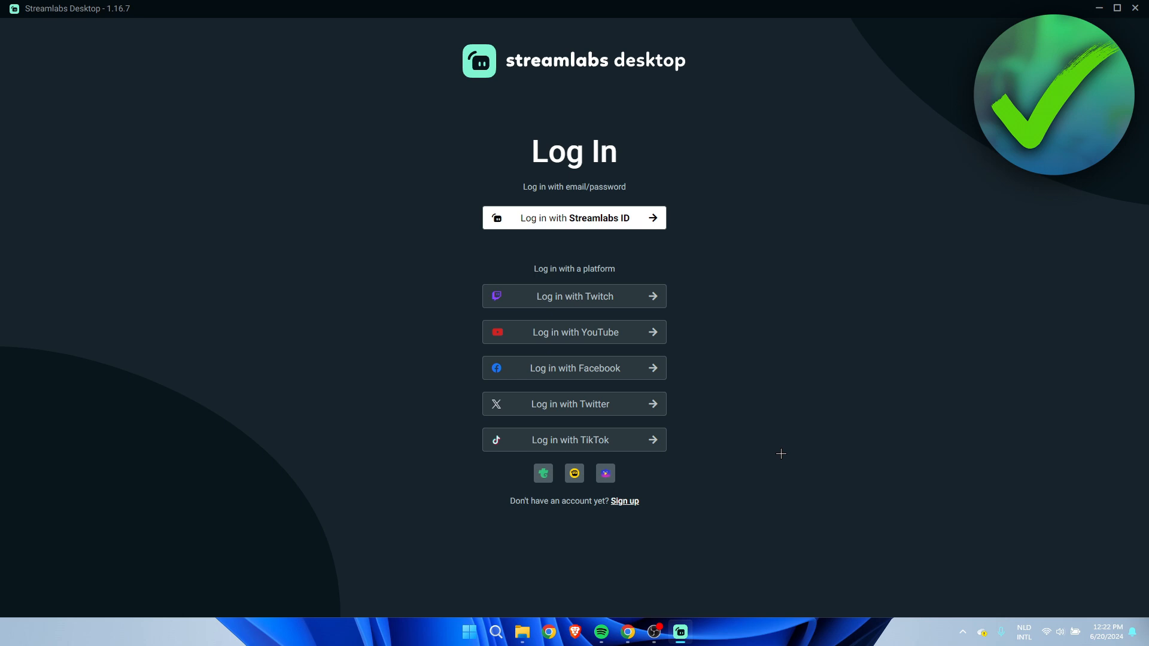
pyautogui.click(626, 337)
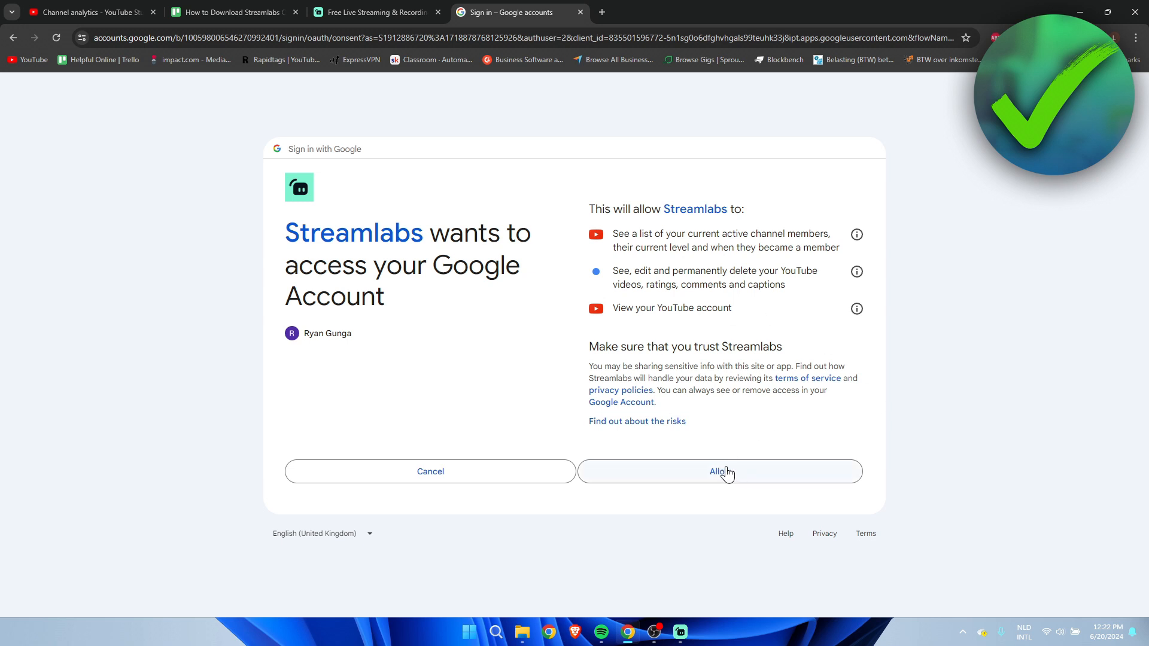
# Allow Streamlabs access to the Google account on the consent screen
pyautogui.click(726, 474)
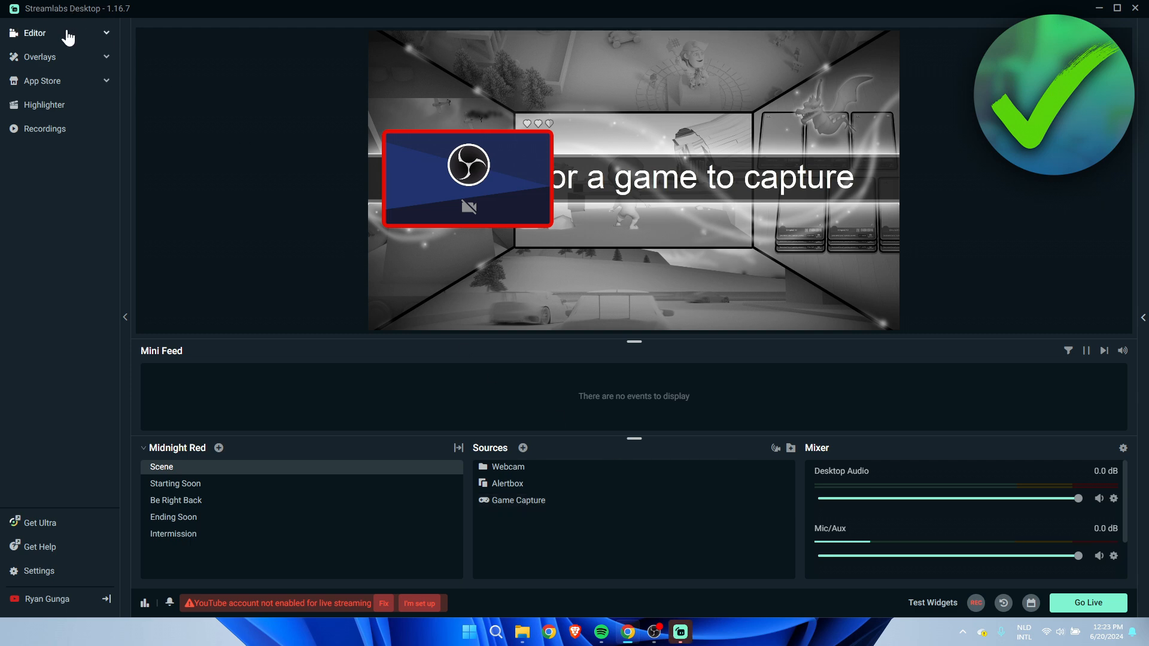
# Visit the Layout Editor from the expanded Editor section
pyautogui.click(109, 38)
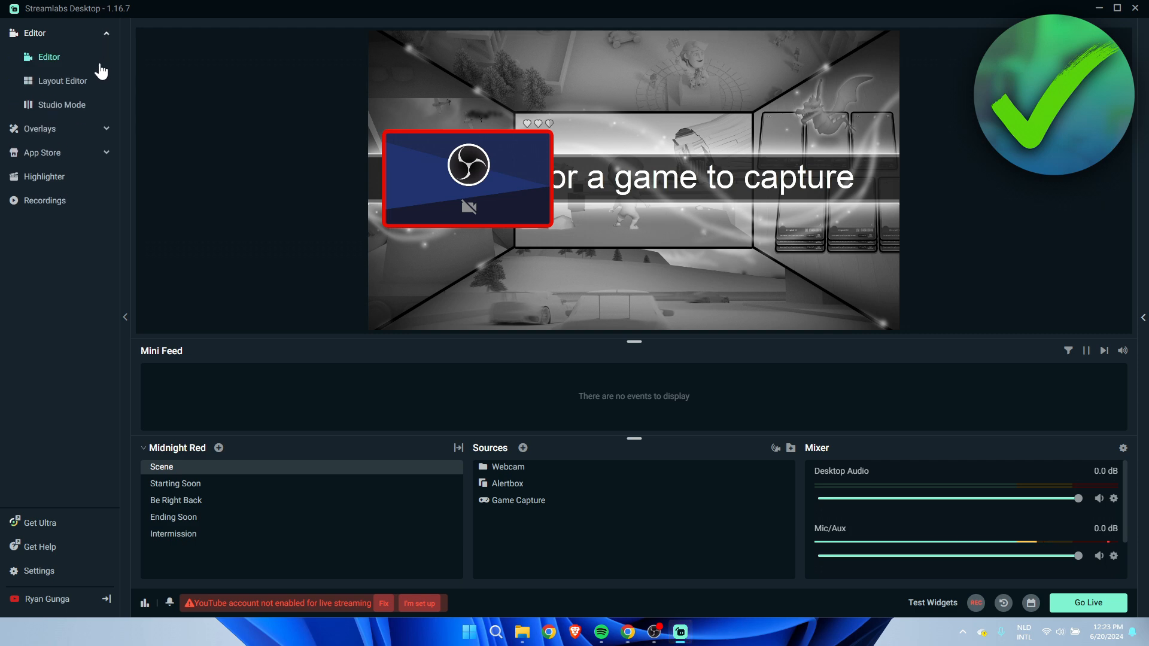
pyautogui.click(75, 83)
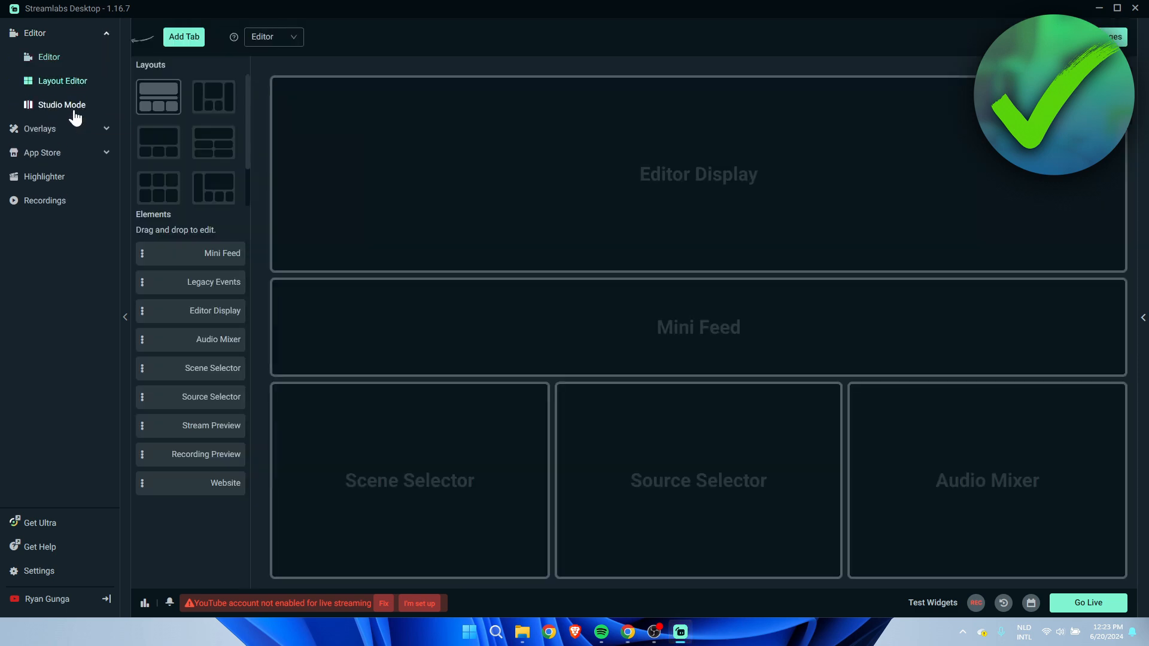
# Switch to the Overlays section and show the Scene themes store
pyautogui.click(106, 33)
pyautogui.click(106, 56)
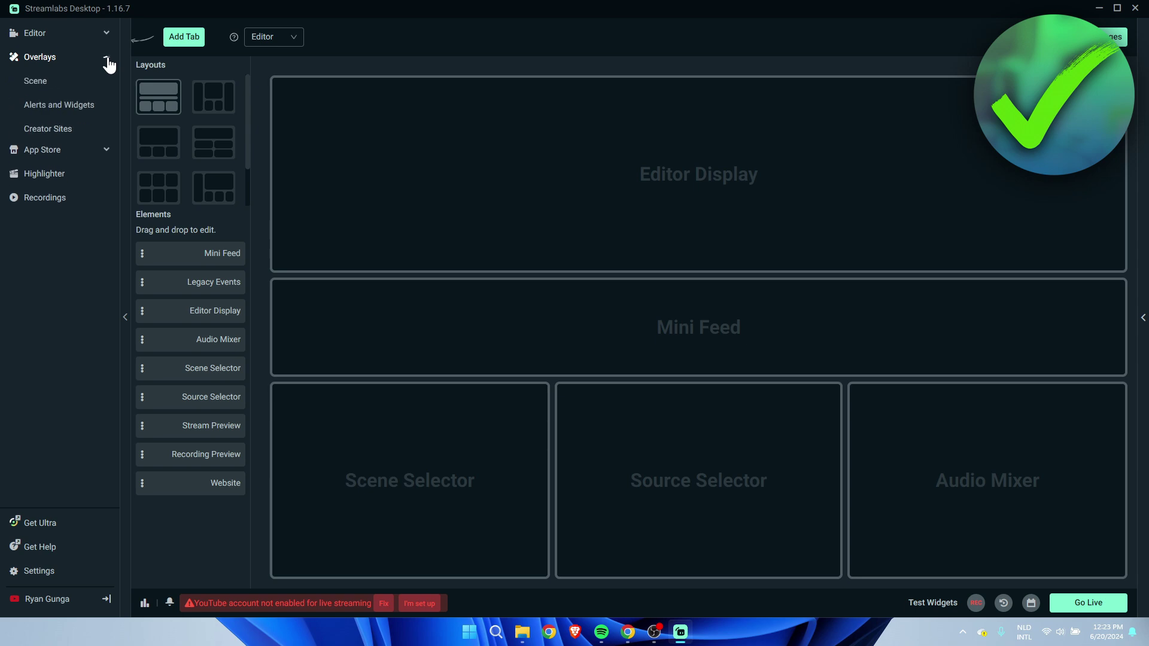
pyautogui.click(36, 83)
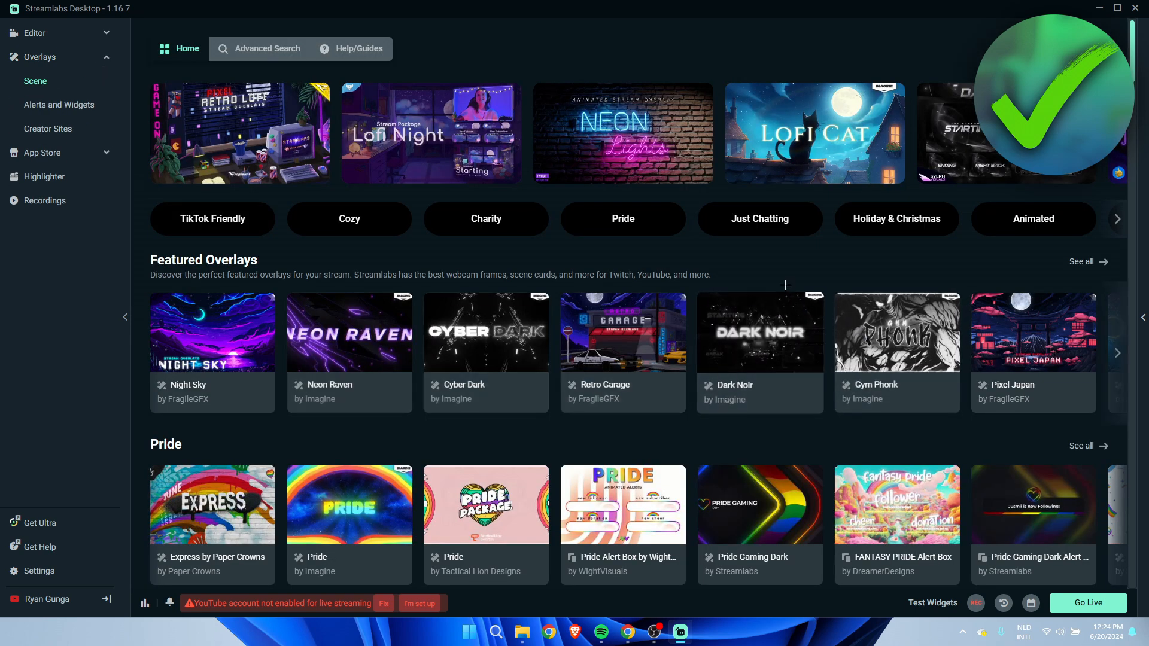
pyautogui.scroll(-3, 795, 303)
pyautogui.scroll(-2, 790, 299)
pyautogui.scroll(-3, 787, 295)
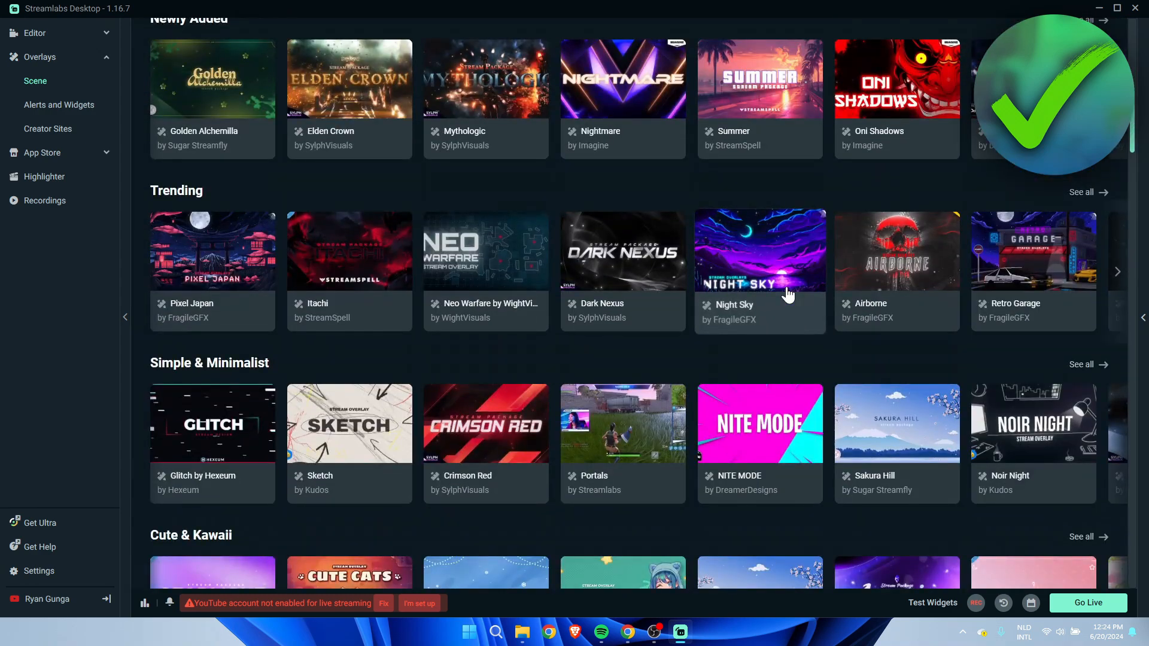
pyautogui.scroll(-2, 787, 295)
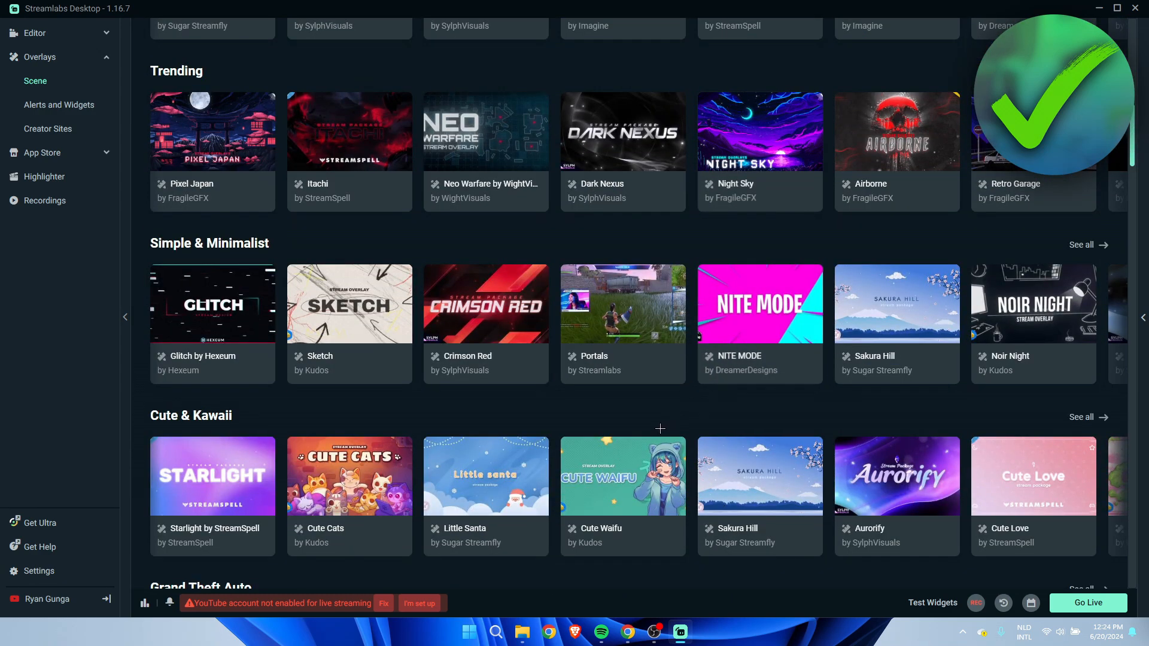
pyautogui.scroll(5, 656, 435)
pyautogui.scroll(6, 642, 450)
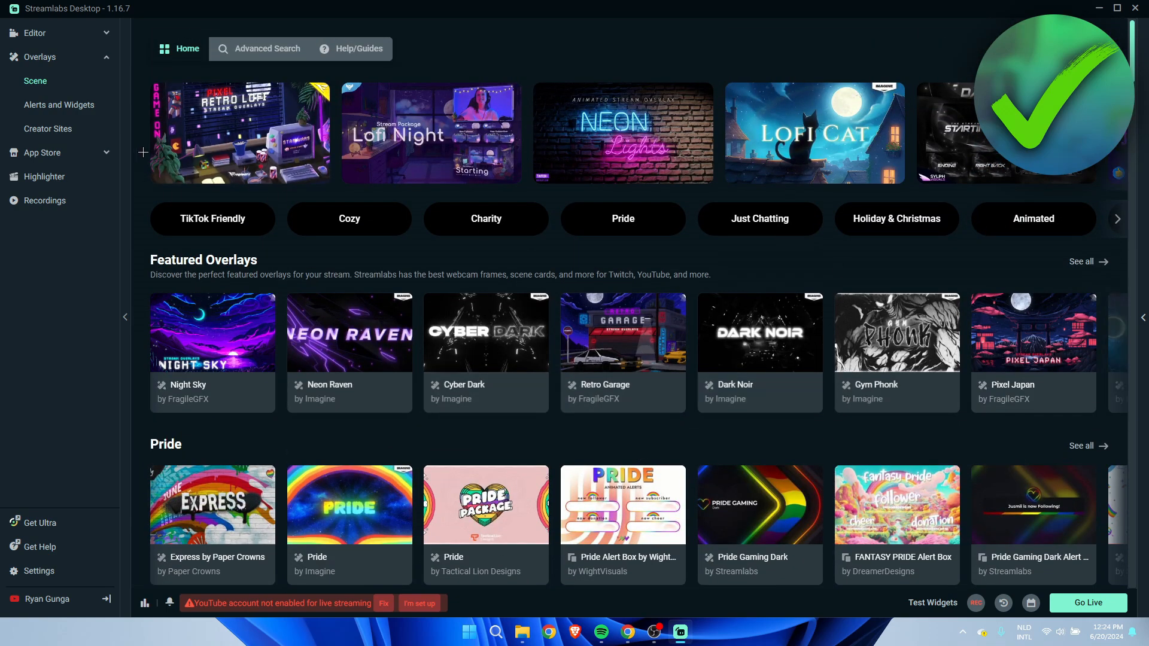
# Browse Alerts and Widgets designs, then land on the App Store home
pyautogui.click(70, 116)
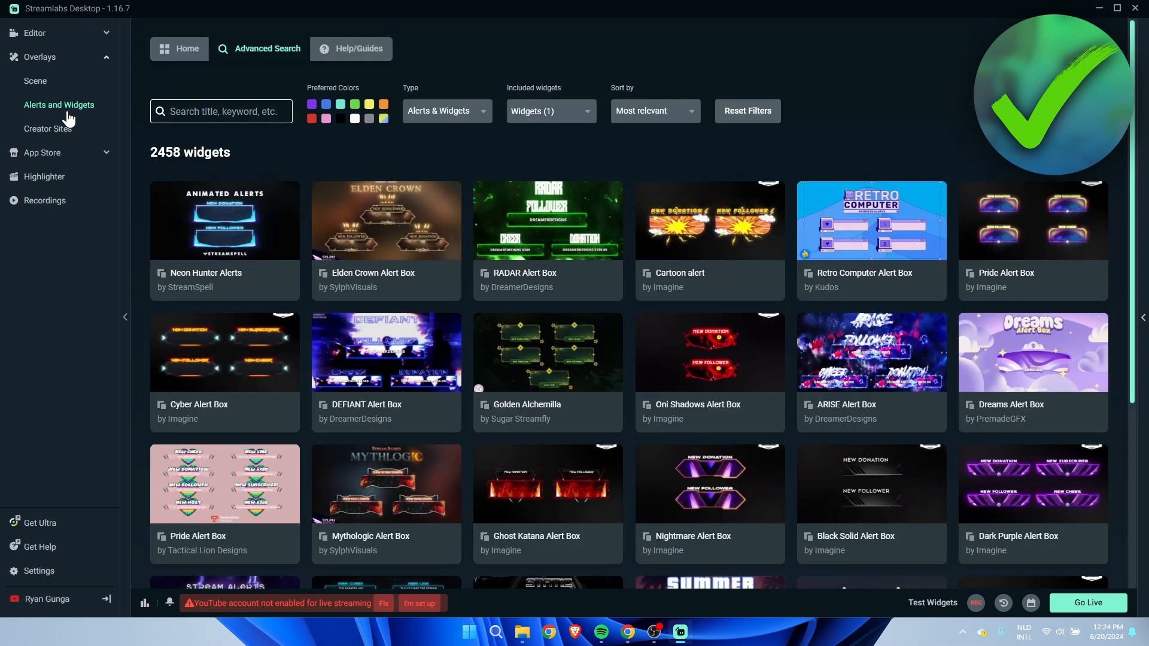
pyautogui.click(45, 152)
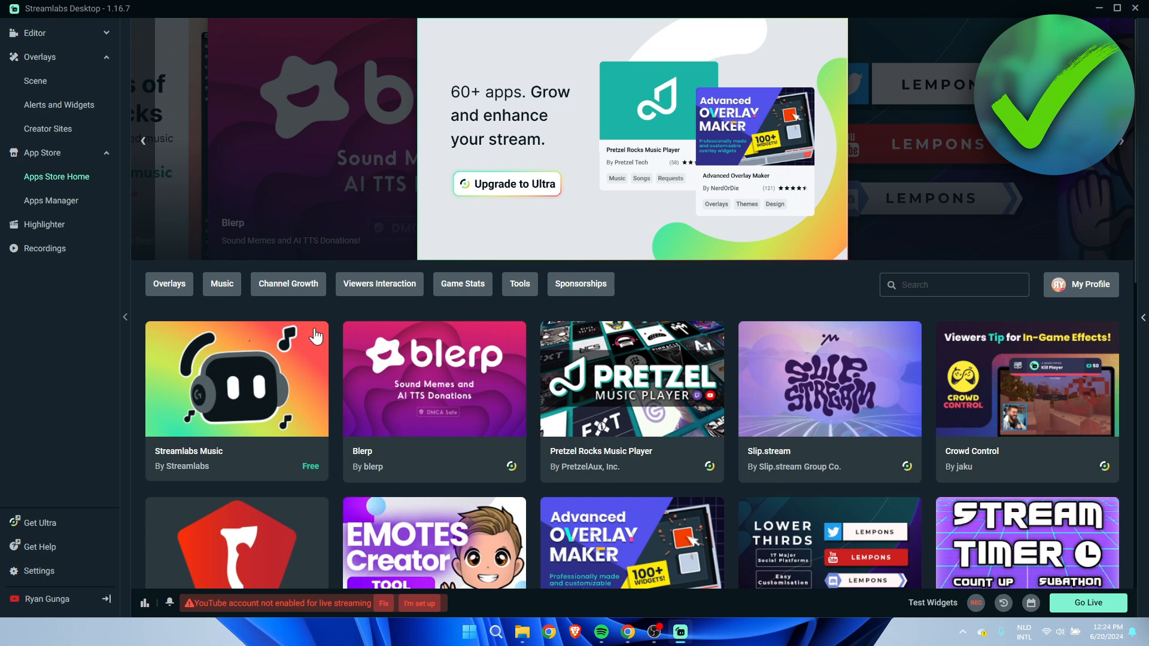
# Show the Highlighter page with its replay buffer setup steps
pyautogui.click(44, 225)
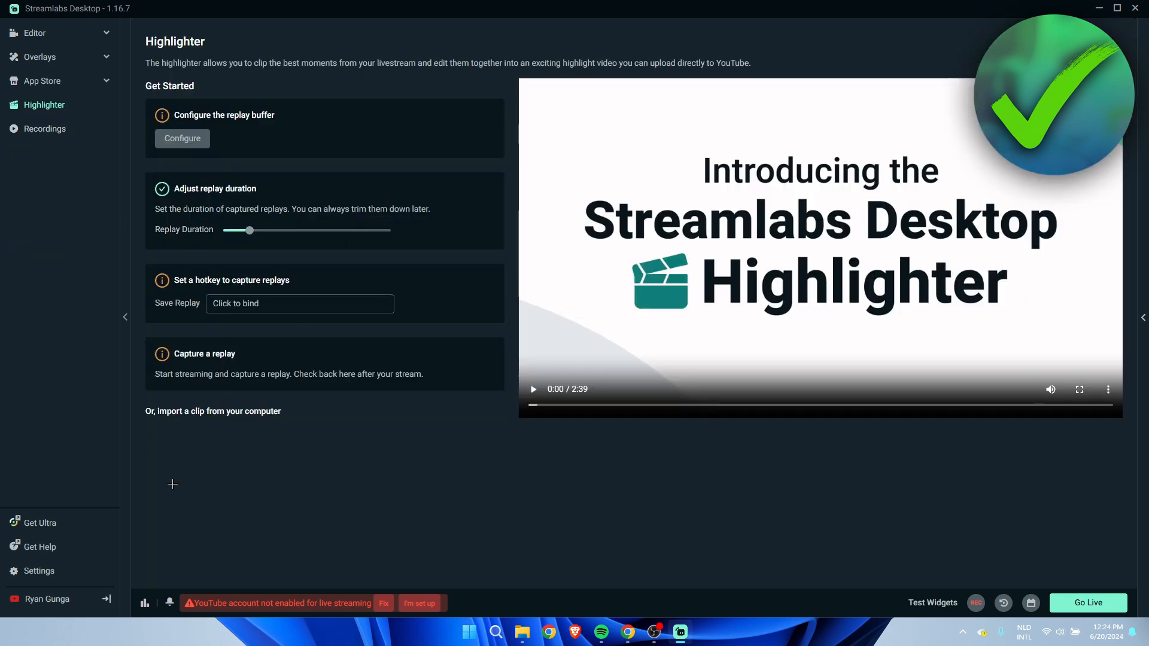